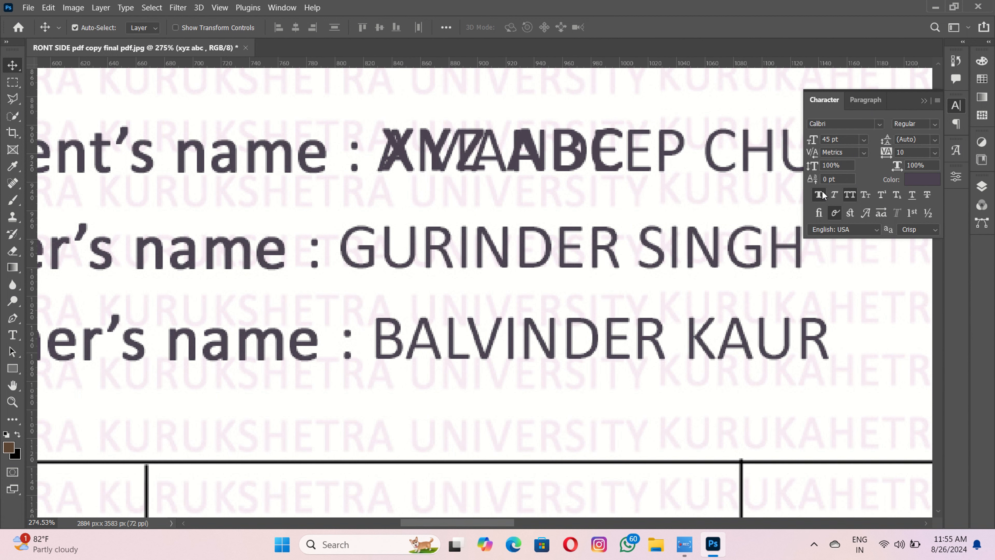
# - Turn off Faux Bold on the XYZ ABC text and set its anti-aliasing to Strong
pyautogui.click(821, 190)
pyautogui.moveTo(445, 155); pyautogui.dragTo(441, 200)
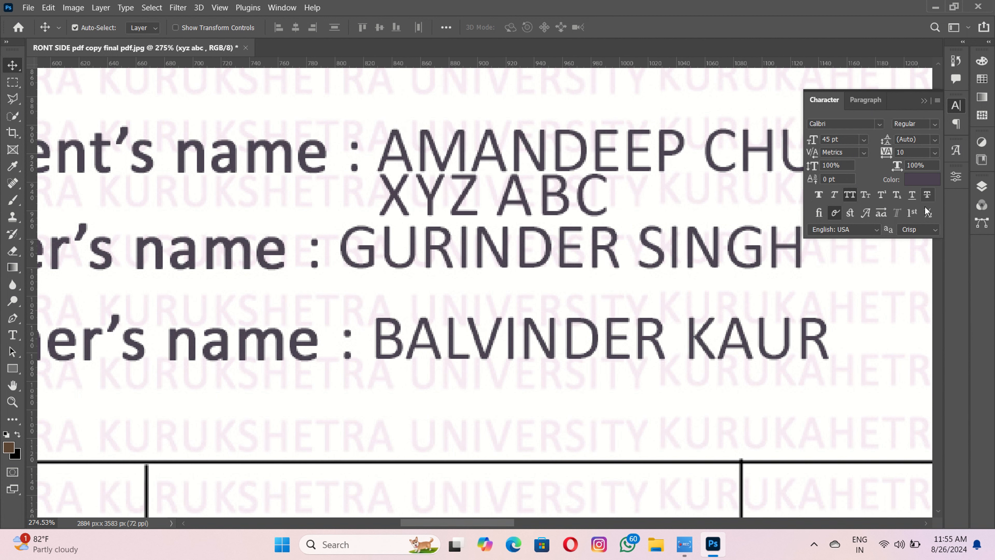
pyautogui.click(922, 230)
pyautogui.click(919, 268)
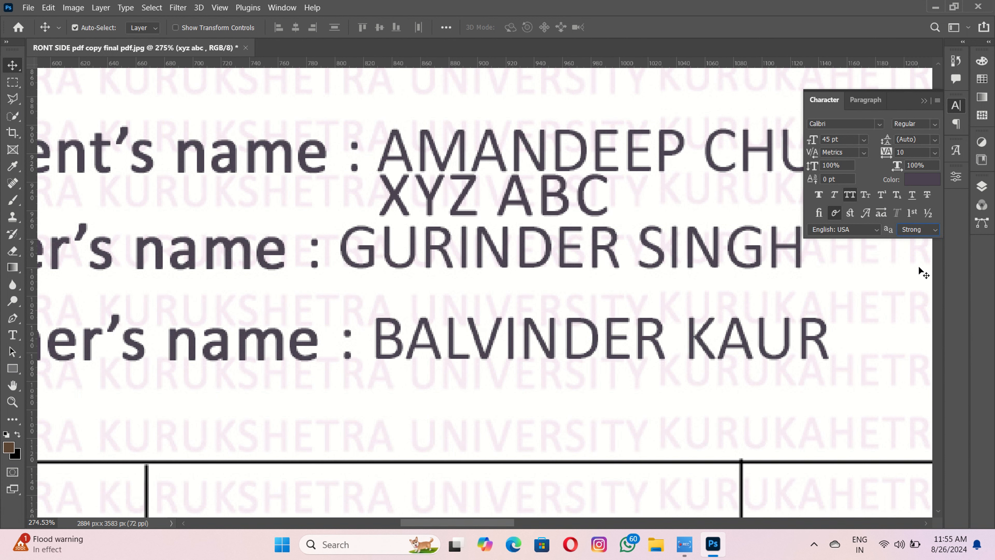
pyautogui.click(917, 234)
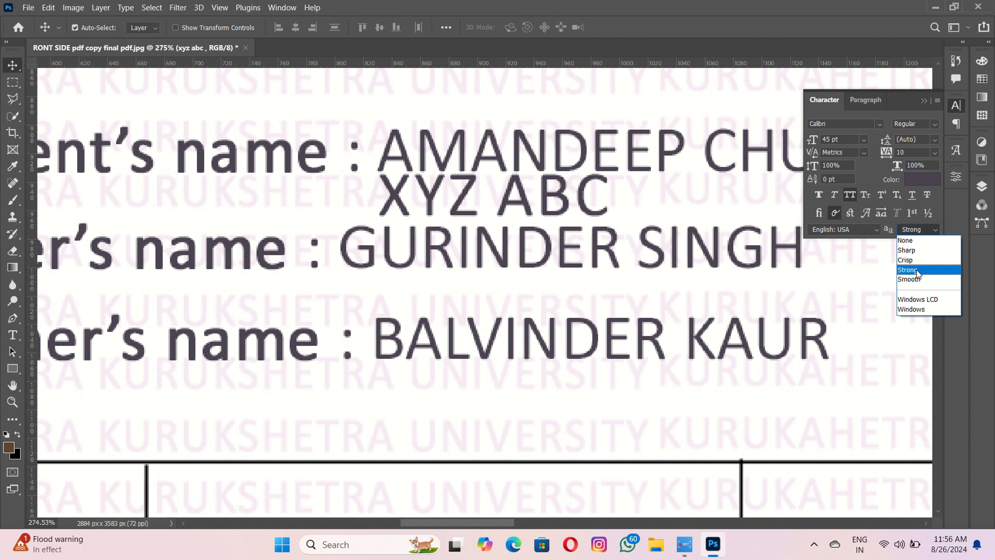
pyautogui.click(917, 270)
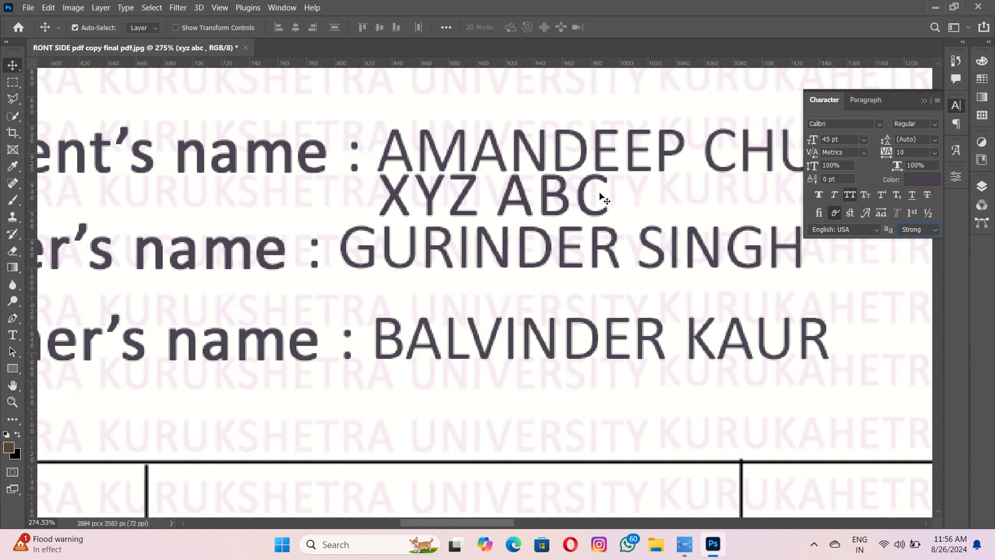
# - Position the XYZ ABC text over the student's name line and deselect it
pyautogui.moveTo(438, 212); pyautogui.dragTo(438, 163)
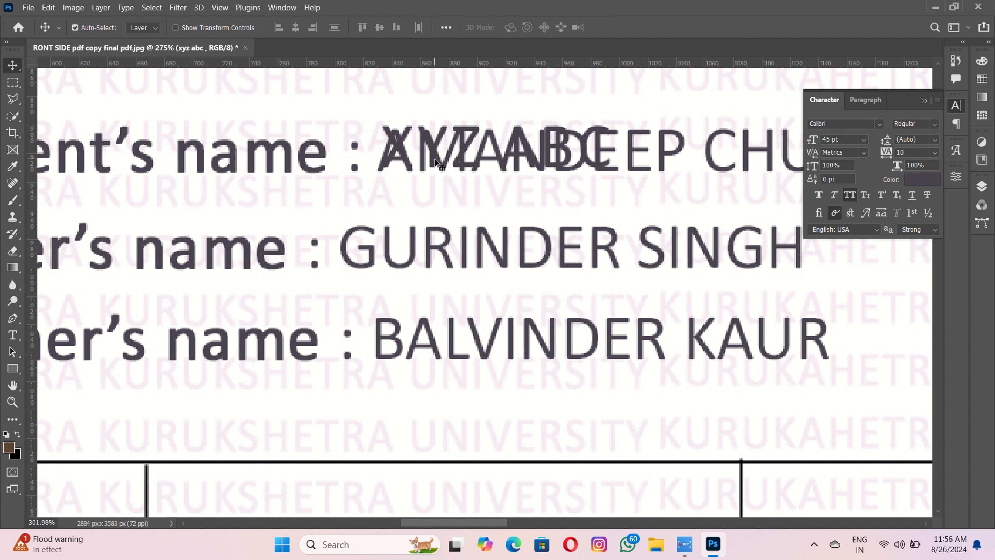
pyautogui.scroll(3, 438, 164)
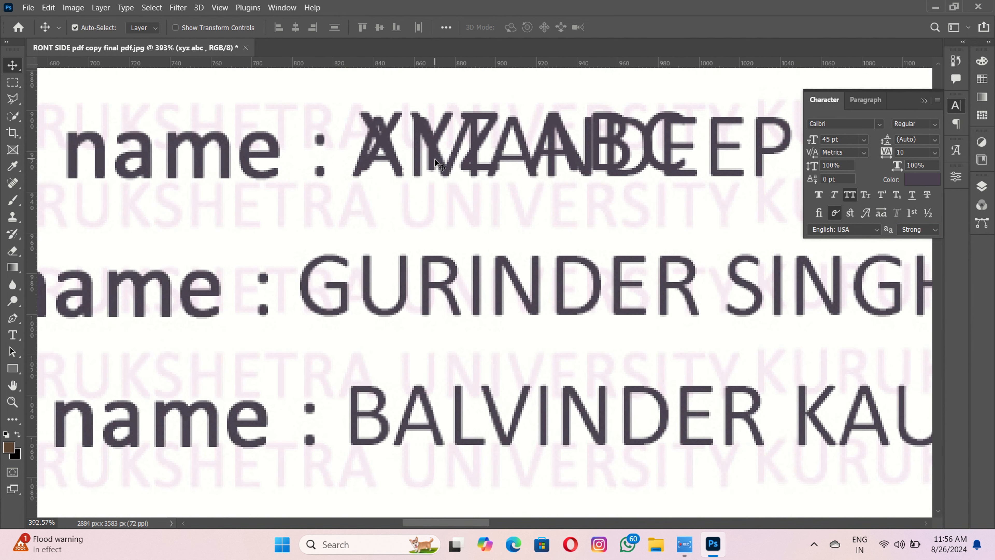
pyautogui.click(441, 180)
# - Duplicate the Background layer to create a Background copy
pyautogui.press('m')
pyautogui.click(986, 191)
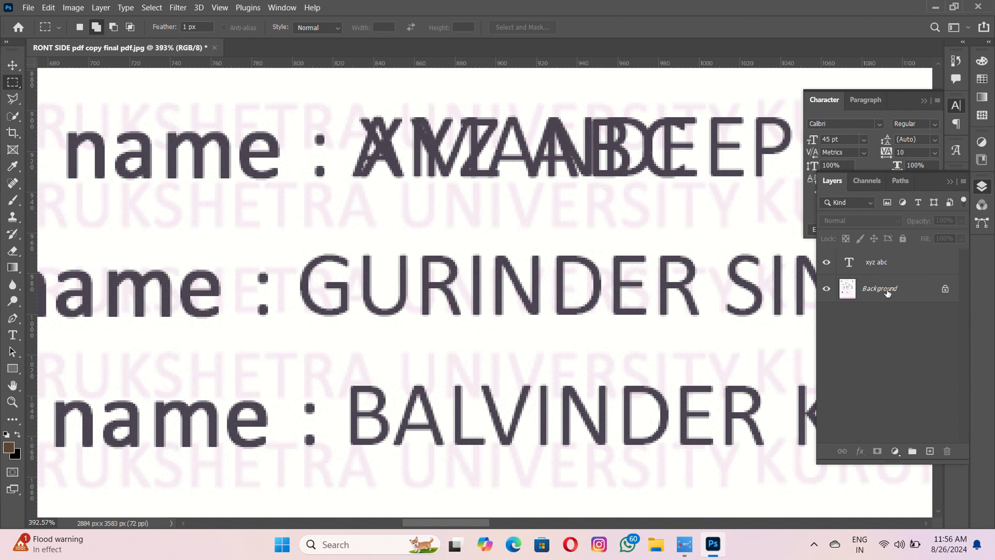
pyautogui.moveTo(912, 293); pyautogui.dragTo(930, 451)
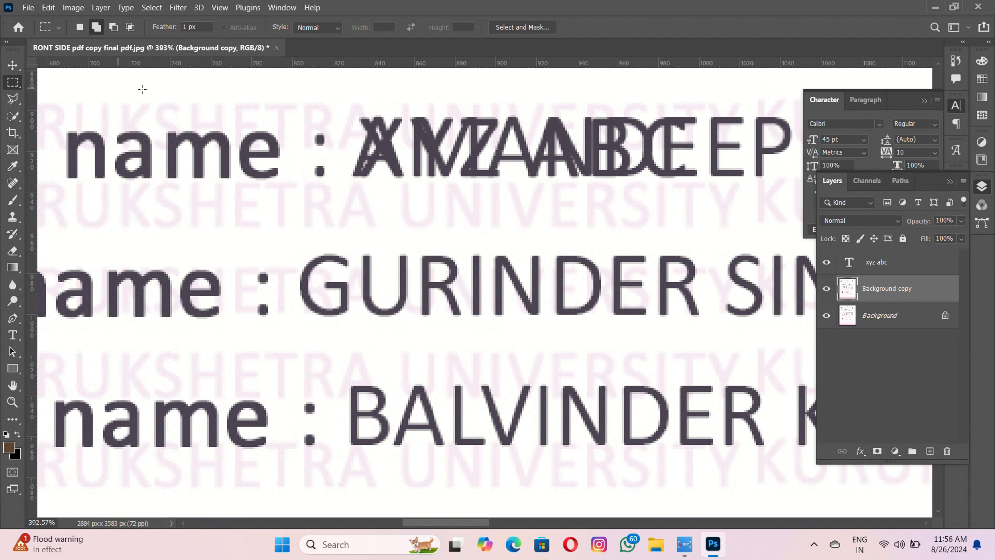
# - Erase the original student name under XYZ ABC with Content-Aware Fill
pyautogui.moveTo(351, 113)
pyautogui.mouseDown()
pyautogui.moveTo(880, 183)
pyautogui.moveTo(796, 182)
pyautogui.mouseUp()
pyautogui.scroll(-2, 794, 182)
pyautogui.moveTo(789, 181); pyautogui.dragTo(520, 180)
pyautogui.rightClick(604, 163)
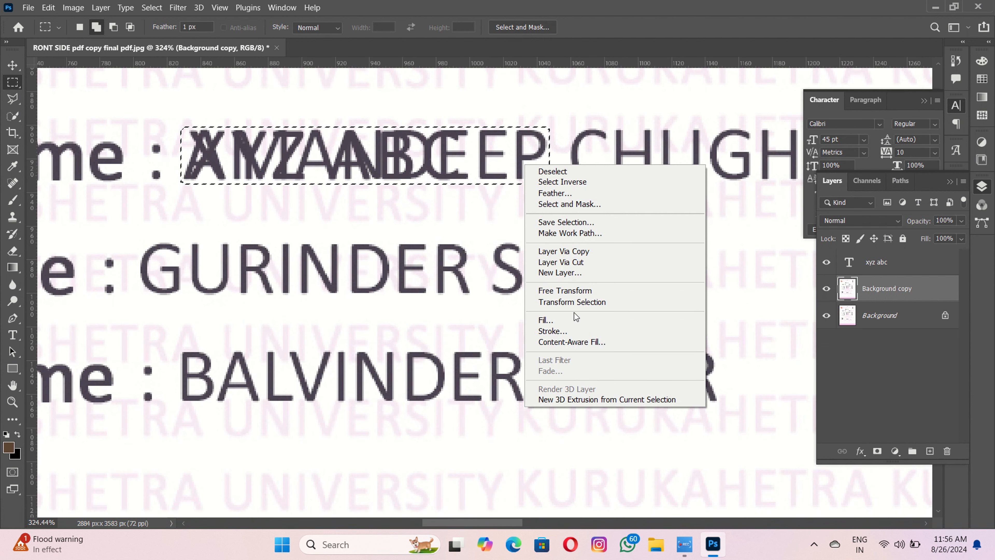
pyautogui.click(635, 320)
pyautogui.click(572, 127)
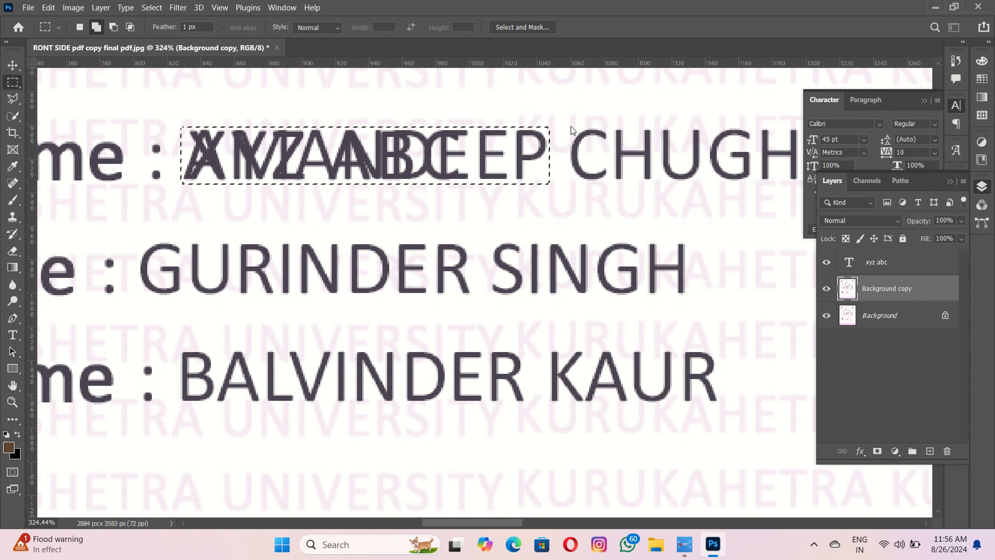
pyautogui.hotkey('ctrl', 'd')
# - Content-Aware Fill the leftover surname so the line reads only XYZ ABC
pyautogui.hscroll(3, 509, 139)
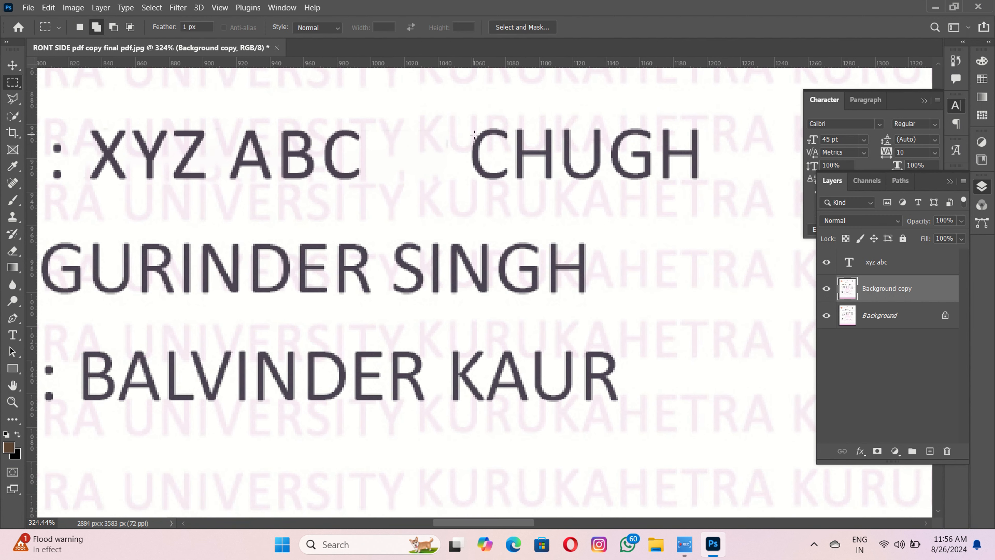
pyautogui.moveTo(557, 195); pyautogui.dragTo(712, 183)
pyautogui.rightClick(703, 179)
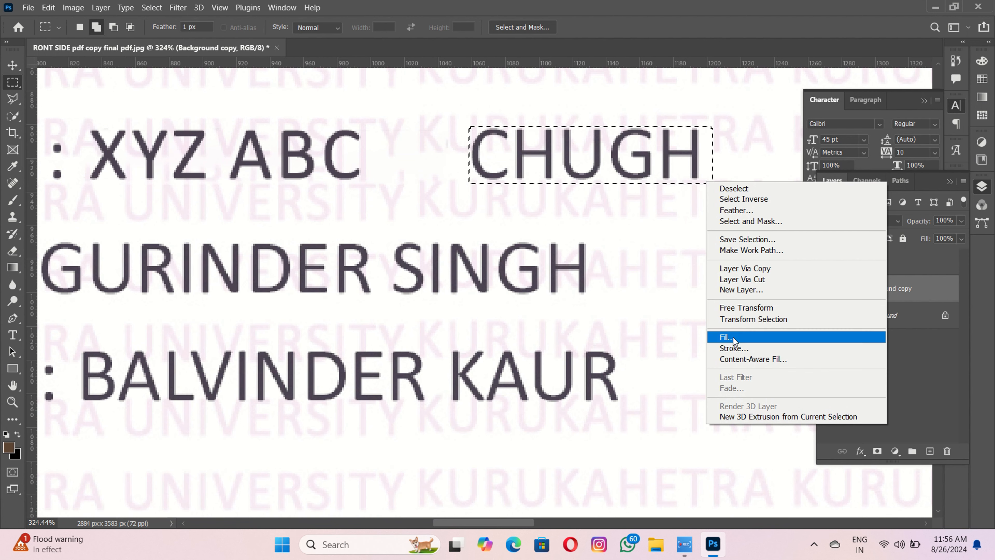
pyautogui.click(725, 339)
pyautogui.click(572, 126)
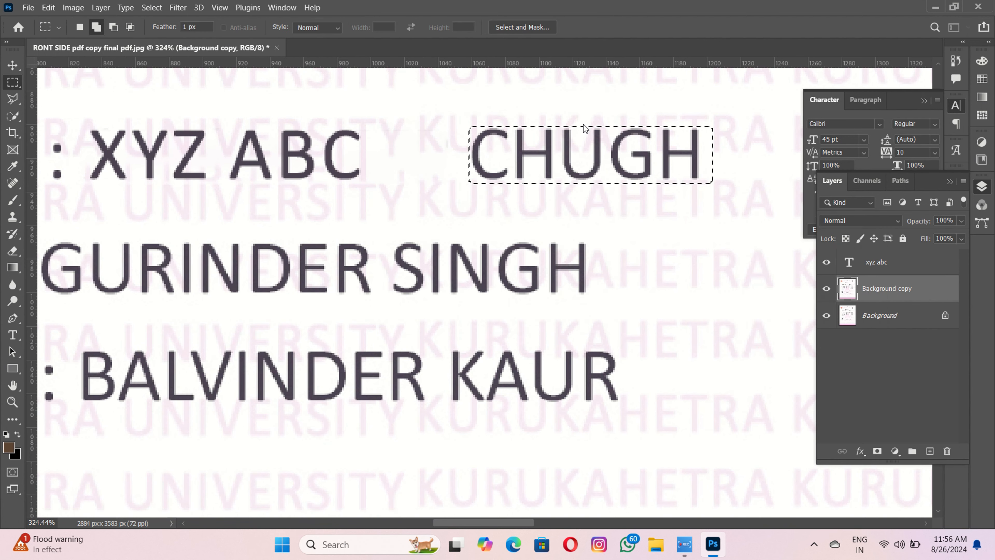
pyautogui.hotkey('ctrl', 'd')
pyautogui.scroll(-5, 557, 133)
pyautogui.moveTo(540, 157); pyautogui.dragTo(682, 133)
# - Erase the second line's original name with Content-Aware Fill
pyautogui.scroll(6, 349, 166)
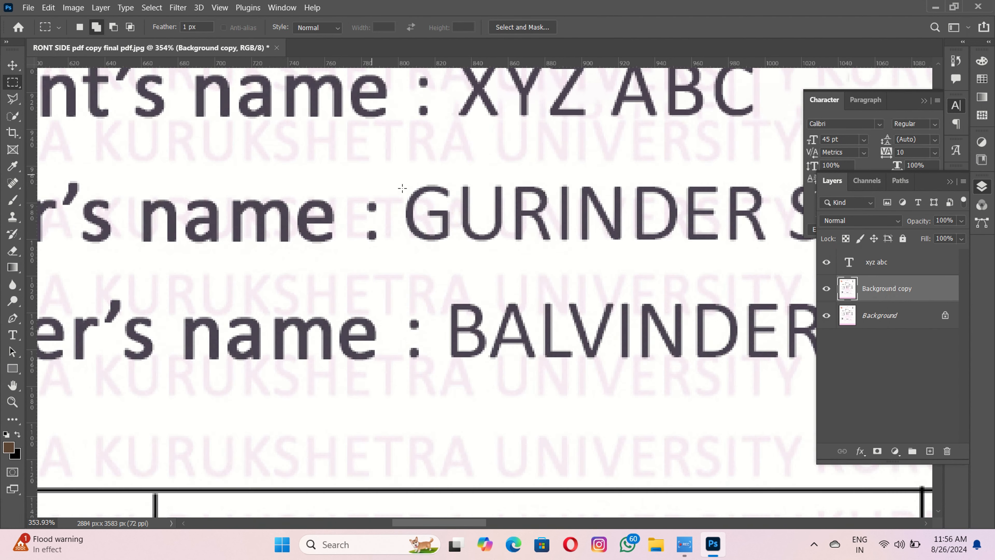
pyautogui.moveTo(538, 284); pyautogui.dragTo(259, 310)
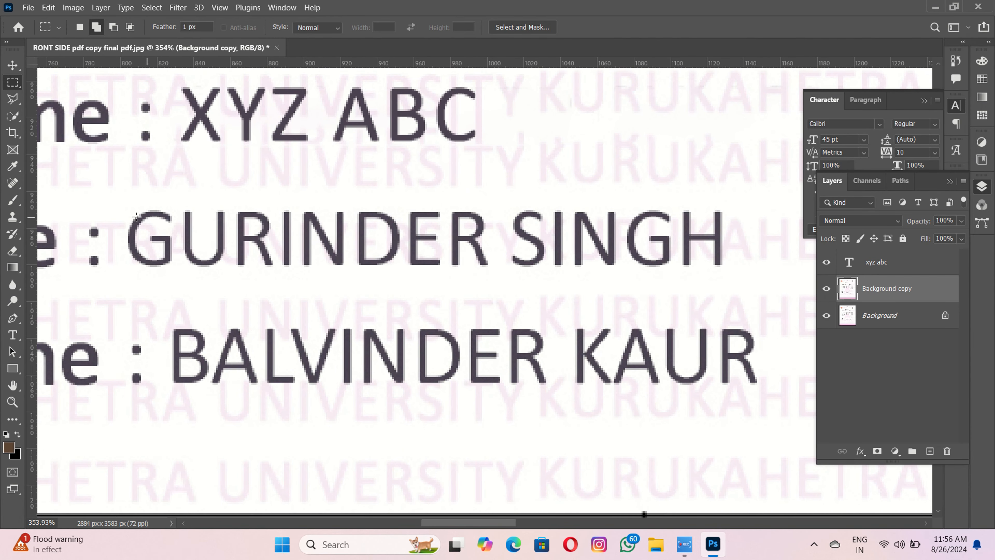
pyautogui.moveTo(153, 249); pyautogui.dragTo(732, 273)
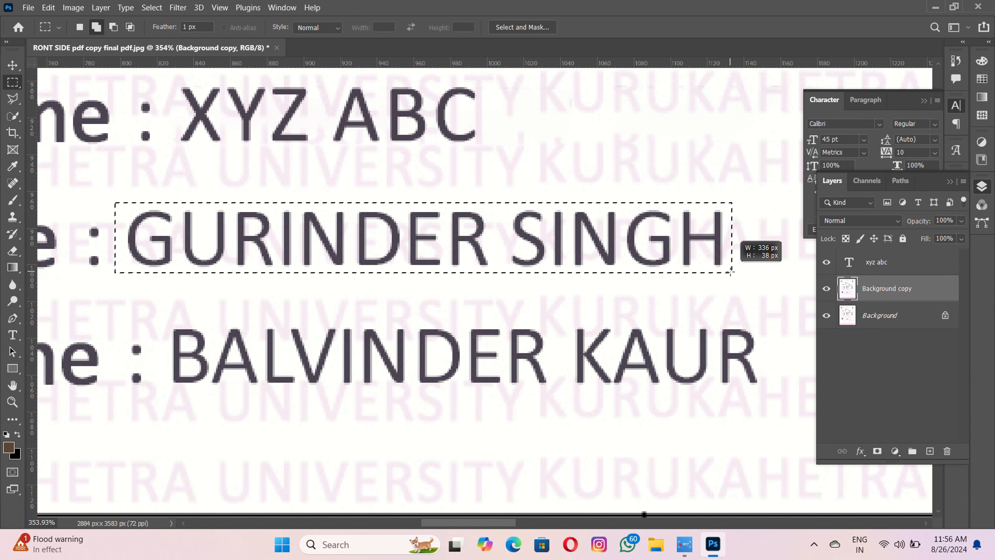
pyautogui.rightClick(732, 274)
pyautogui.click(755, 427)
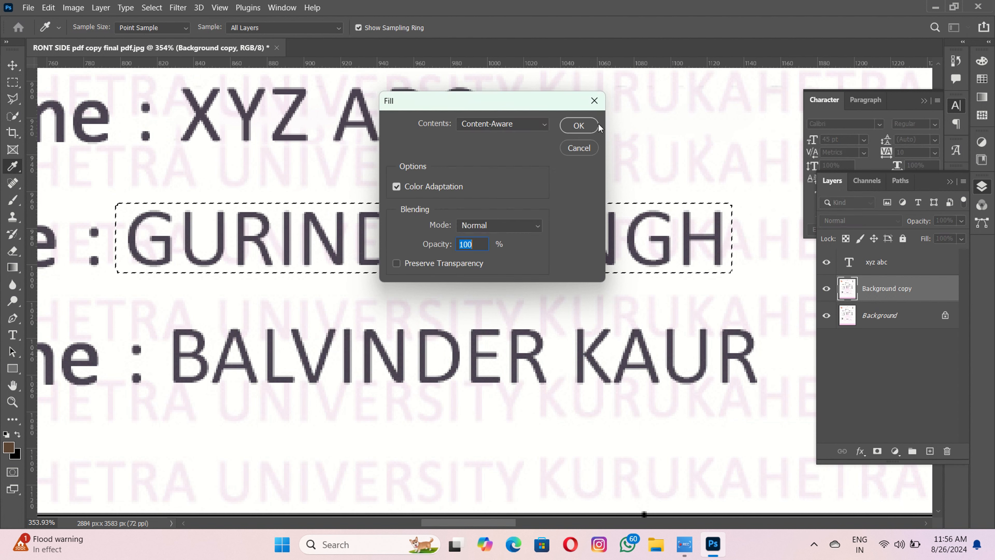
pyautogui.click(572, 126)
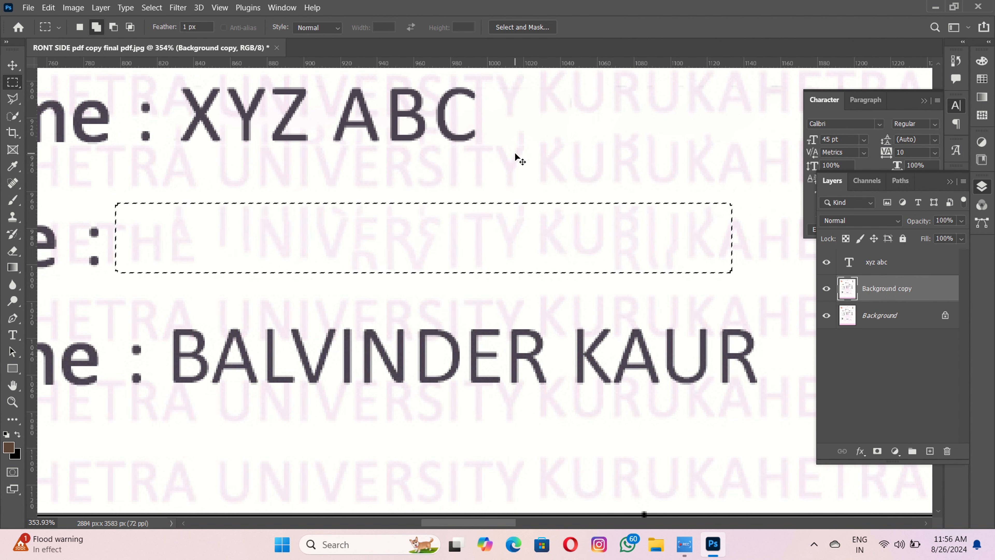
pyautogui.hotkey('ctrl', 'd')
# - Duplicate the XYZ ABC text onto the second line and retype it as the new student name
pyautogui.press('v')
pyautogui.click(396, 129)
pyautogui.moveTo(396, 130); pyautogui.dragTo(371, 241)
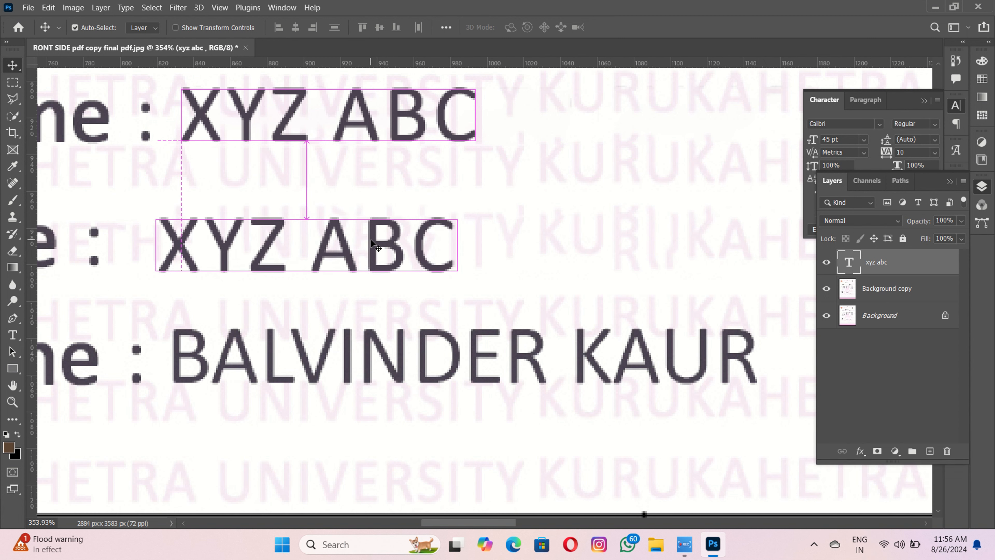
pyautogui.doubleClick(371, 238)
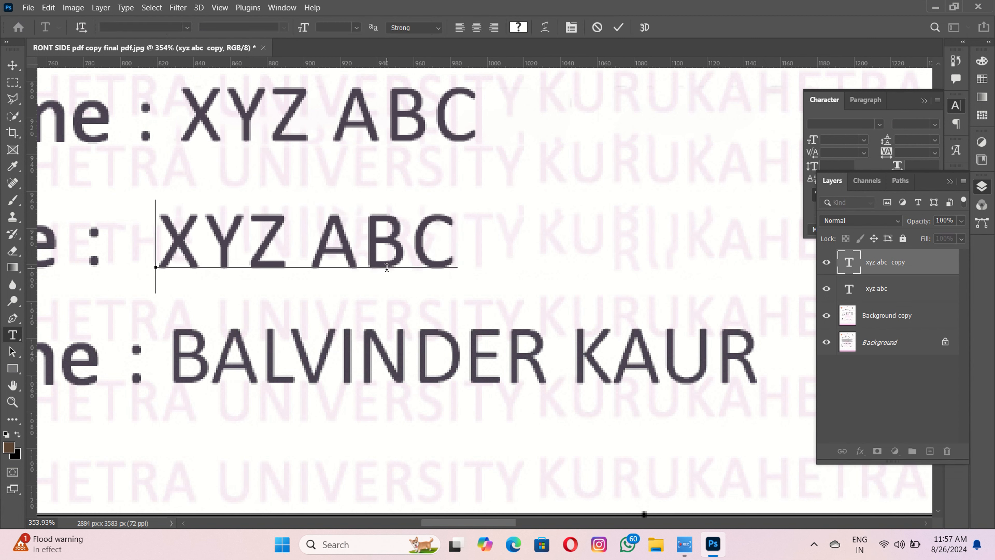
pyautogui.hotkey('ctrl', 'a')
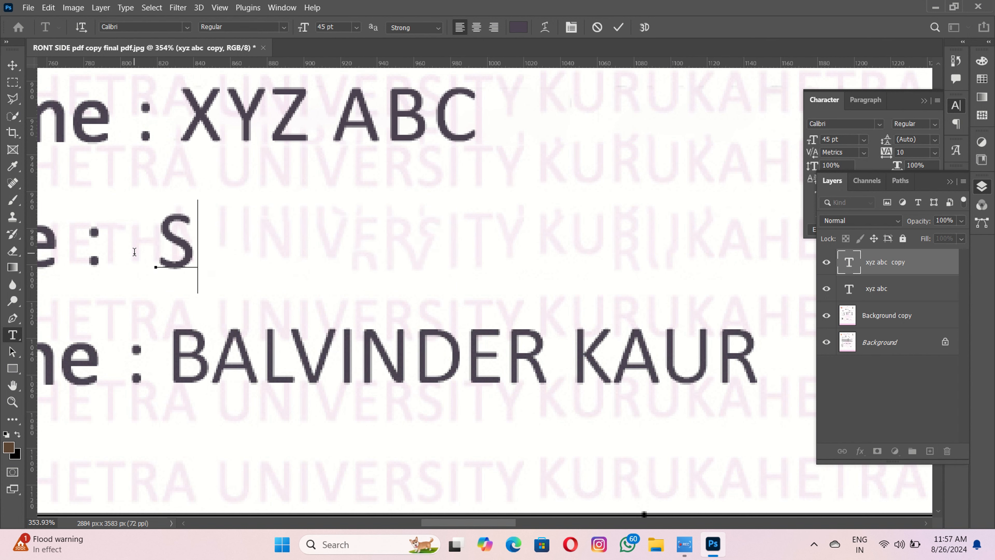
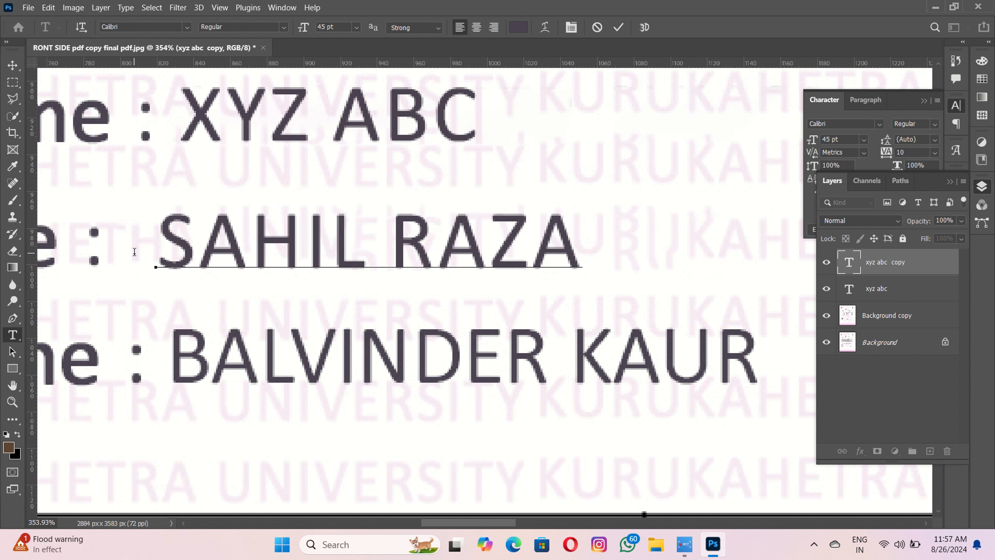
pyautogui.click(618, 27)
pyautogui.press('v')
pyautogui.scroll(-2, 535, 271)
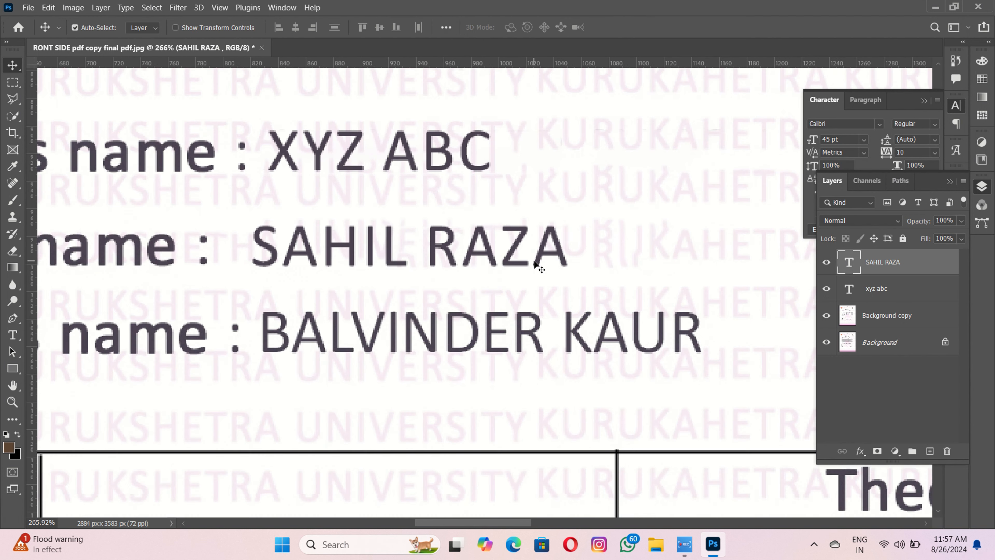
# - Copy the new name onto the third line and fill away that line's original name
pyautogui.moveTo(505, 204); pyautogui.dragTo(505, 291)
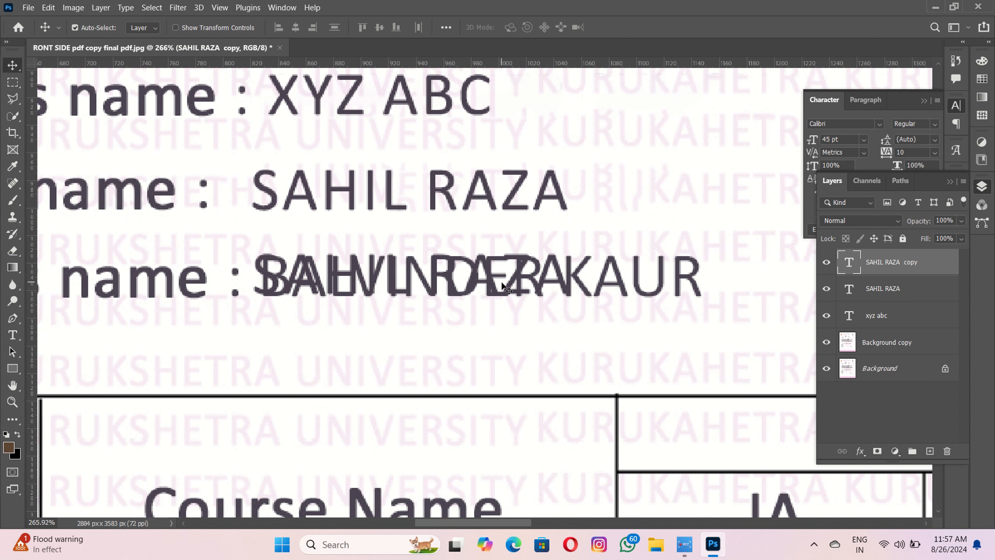
pyautogui.click(437, 321)
pyautogui.scroll(1, 439, 323)
pyautogui.press('m')
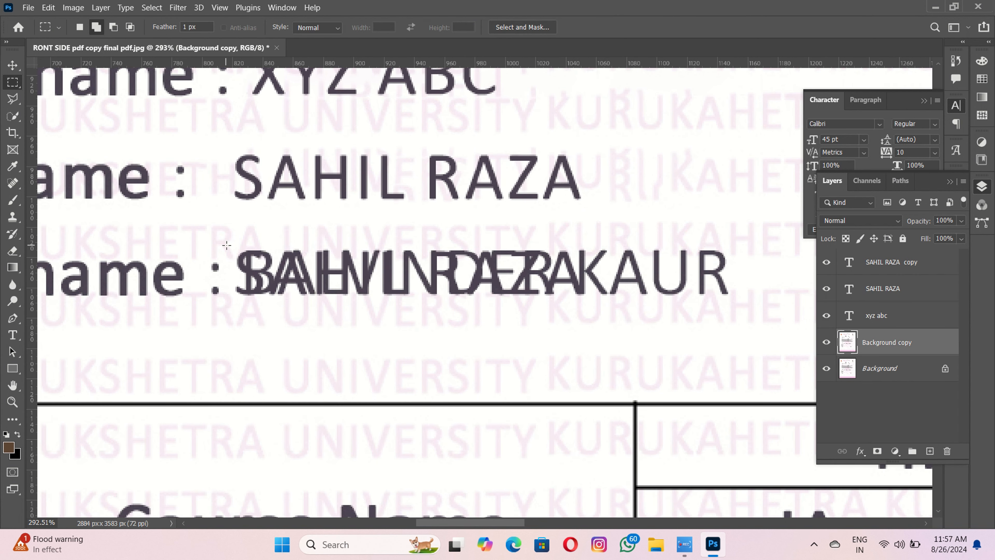
pyautogui.moveTo(239, 250); pyautogui.dragTo(733, 299)
pyautogui.rightClick(733, 298)
pyautogui.click(753, 232)
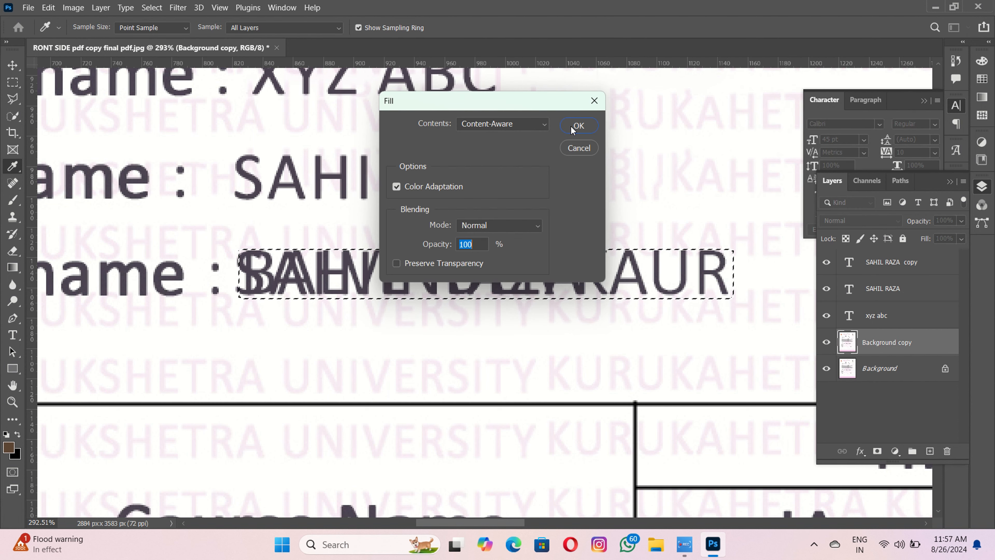
pyautogui.click(572, 128)
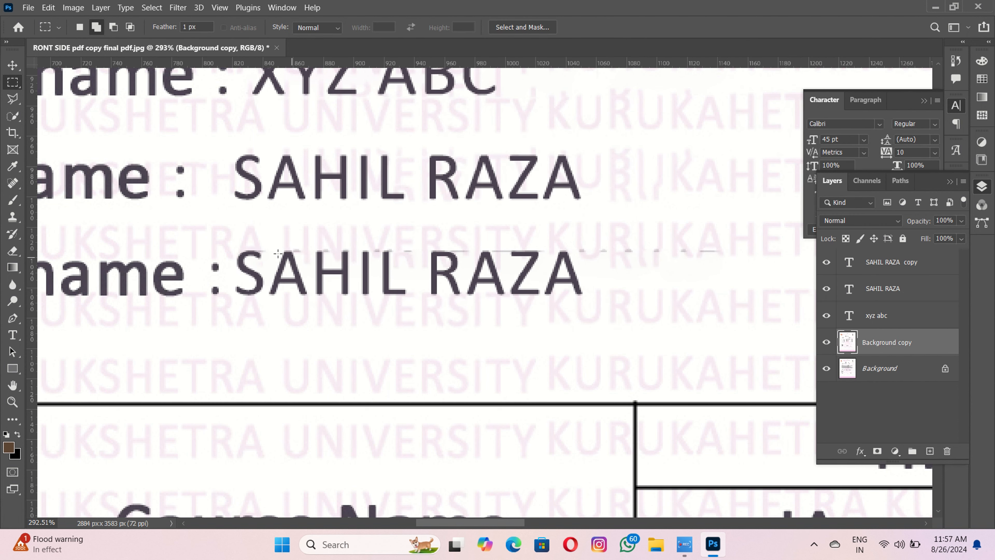
# - Remove the stray marks under the name line with Content-Aware Fill
pyautogui.moveTo(243, 243); pyautogui.dragTo(740, 259)
pyautogui.rightClick(741, 258)
pyautogui.click(759, 416)
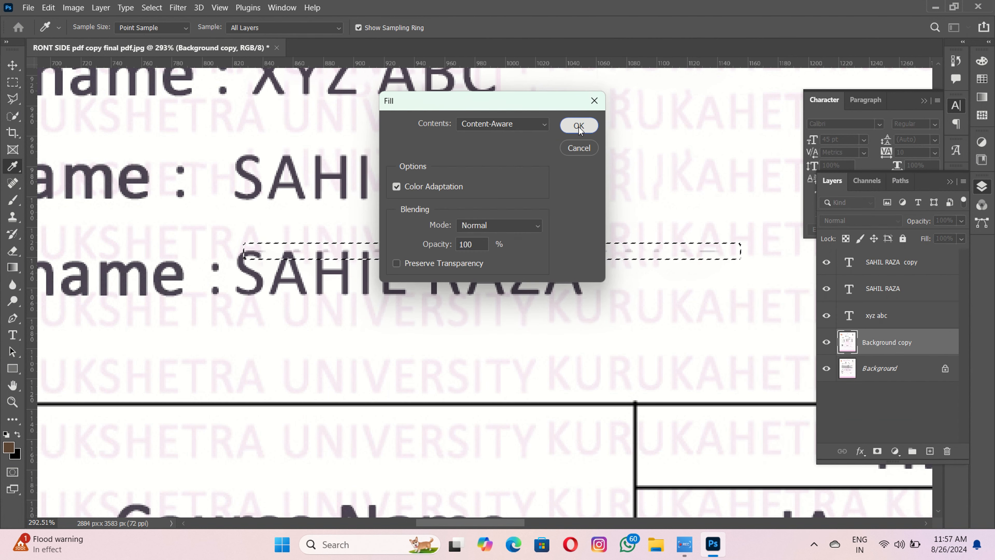
pyautogui.click(578, 127)
pyautogui.hotkey('ctrl', 'd')
pyautogui.press('v')
pyautogui.scroll(-2, 376, 230)
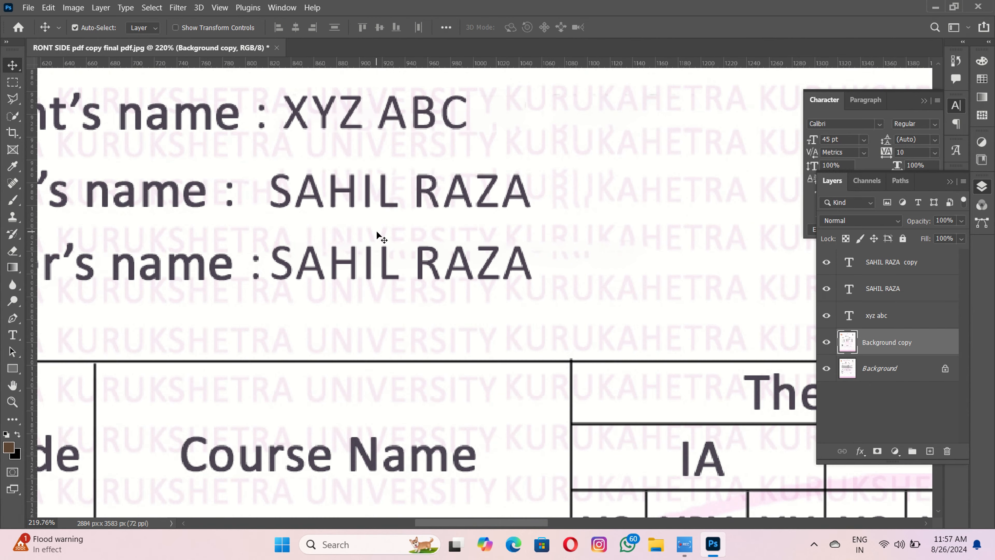
# - Create a 12345 text layer and place it over the old DMC number
pyautogui.scroll(-5, 378, 262)
pyautogui.moveTo(377, 262); pyautogui.dragTo(94, 150)
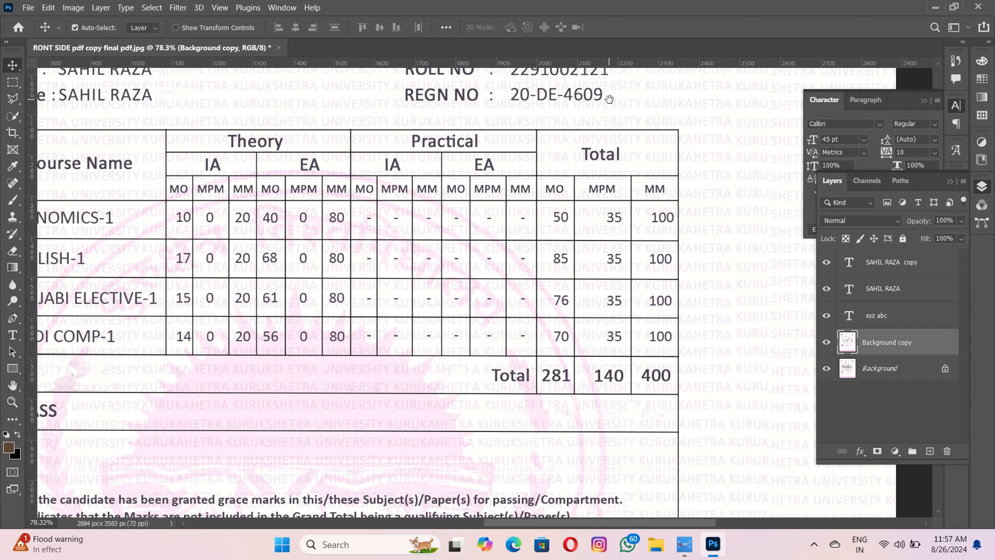
pyautogui.moveTo(611, 98); pyautogui.dragTo(533, 271)
pyautogui.scroll(10, 474, 240)
pyautogui.scroll(3, 474, 240)
pyautogui.moveTo(470, 210); pyautogui.dragTo(504, 384)
pyautogui.scroll(-4, 503, 384)
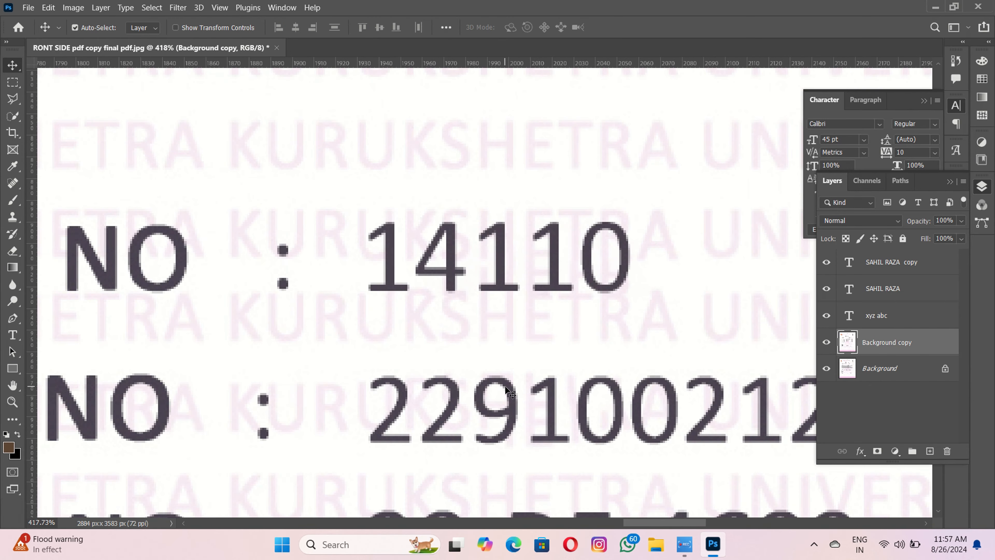
pyautogui.press('t')
pyautogui.click(385, 318)
pyautogui.press('BackSpace')
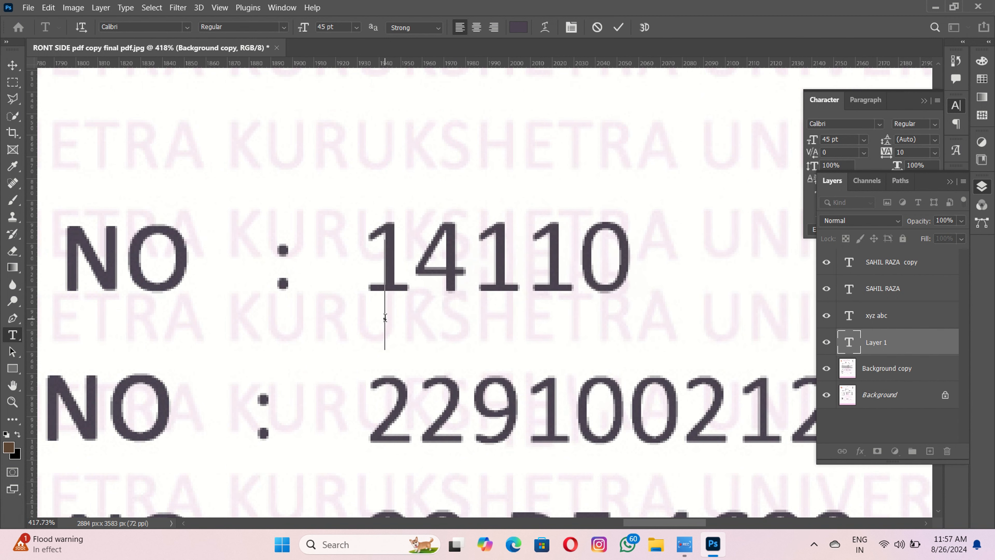
pyautogui.write('12345')
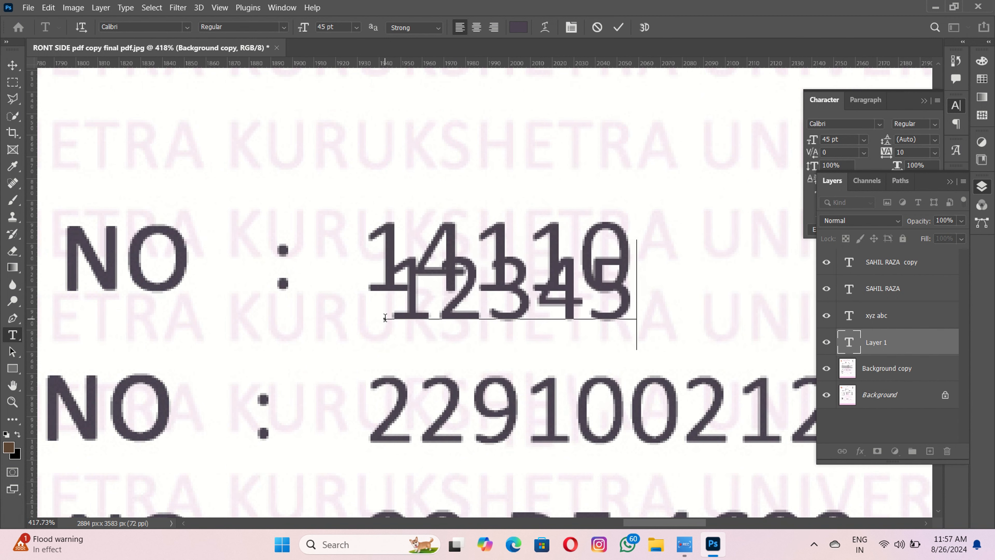
pyautogui.write('6')
pyautogui.press('BackSpace')
pyautogui.click(619, 29)
pyautogui.scroll(2, 355, 377)
pyautogui.press('v')
pyautogui.moveTo(431, 302); pyautogui.dragTo(407, 264)
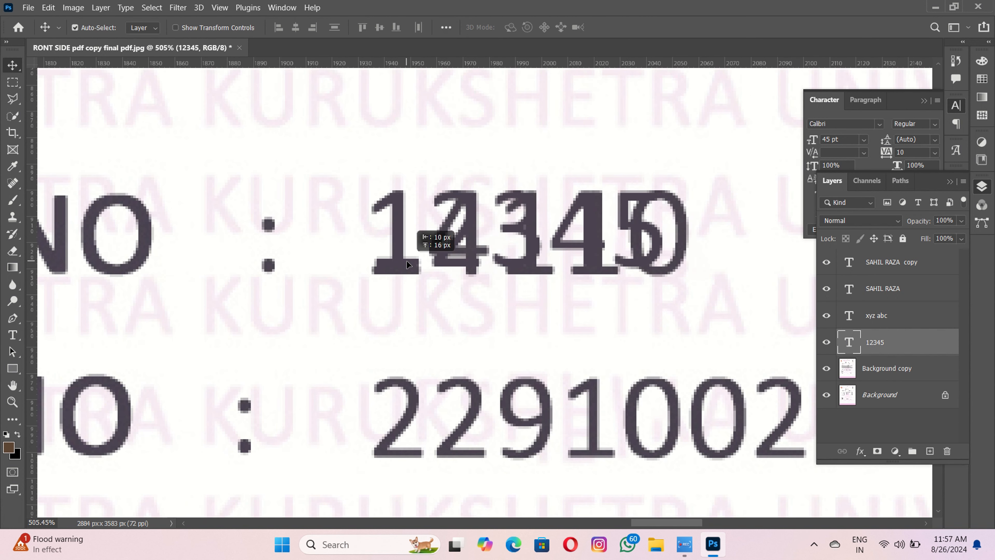
# - Erase the old DMC digits on the Background copy with Content-Aware Fill
pyautogui.click(450, 331)
pyautogui.press('m')
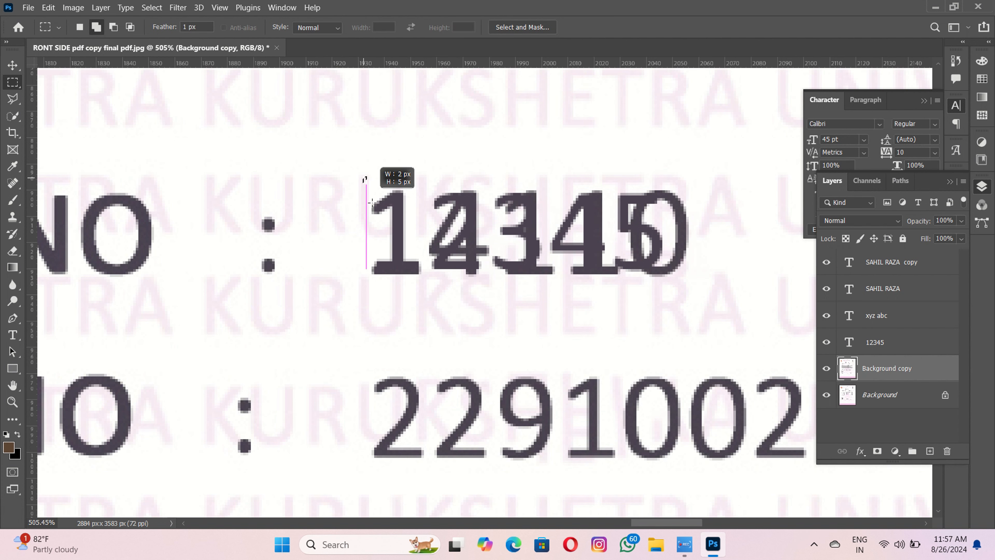
pyautogui.moveTo(373, 202); pyautogui.dragTo(709, 284)
pyautogui.rightClick(707, 286)
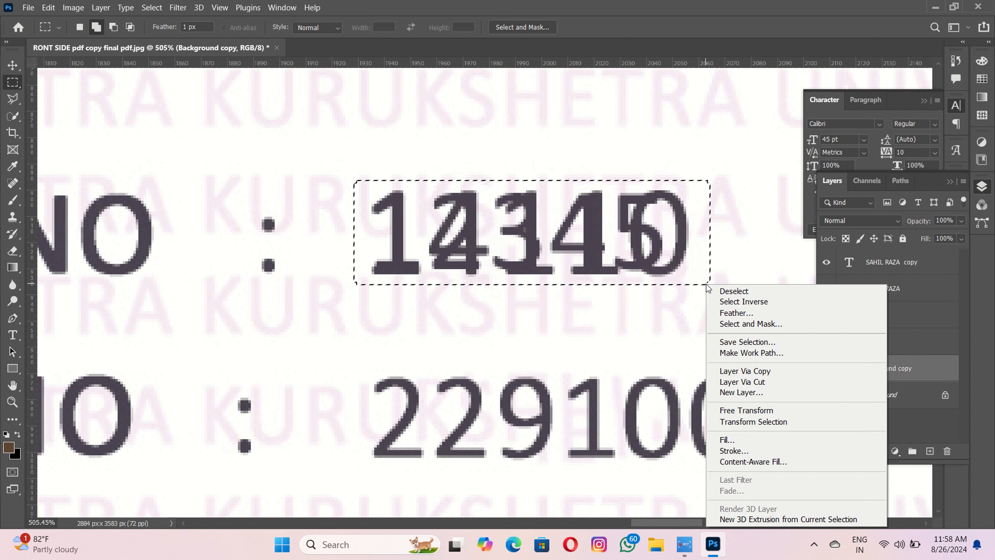
pyautogui.click(726, 439)
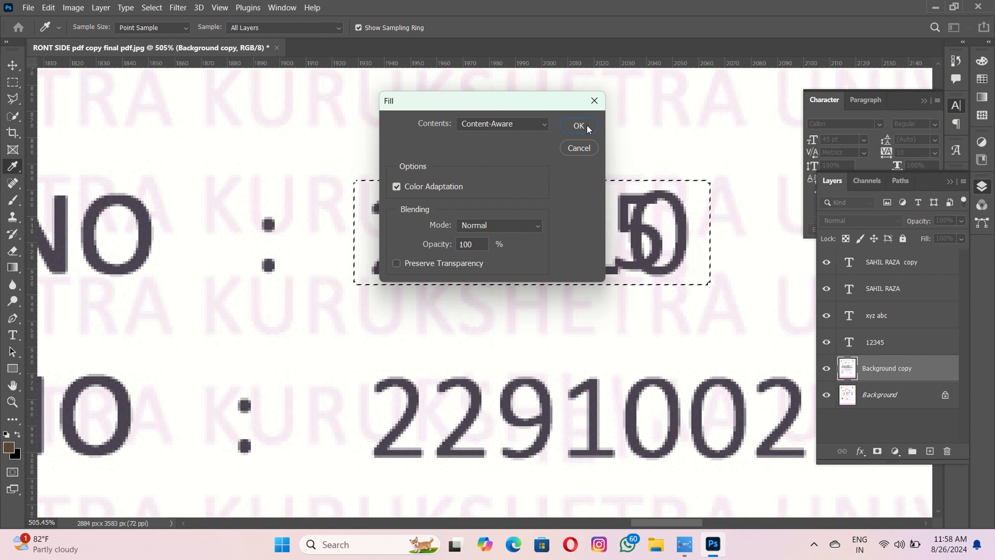
pyautogui.click(579, 126)
pyautogui.hotkey('ctrl', 'd')
pyautogui.scroll(-2, 449, 288)
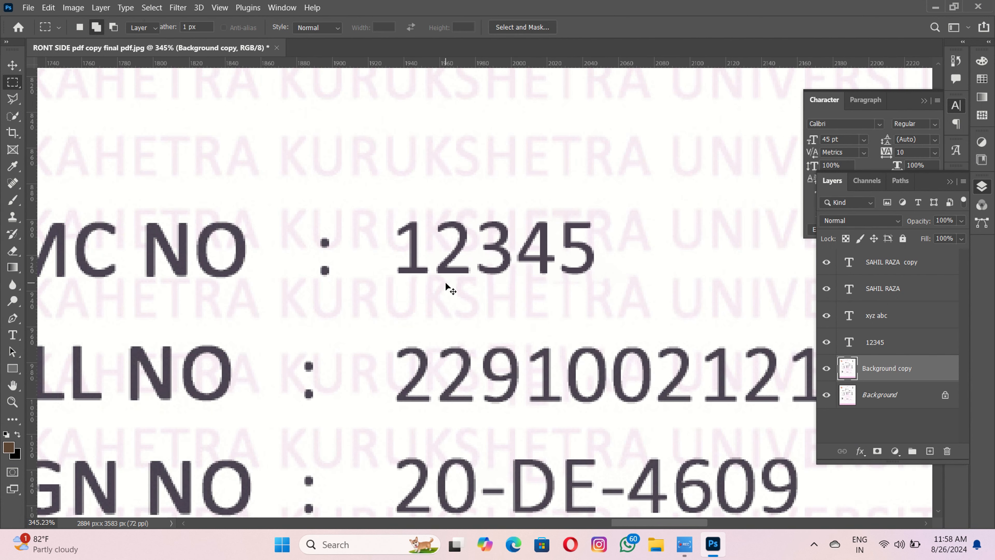
pyautogui.press('v')
pyautogui.moveTo(470, 341); pyautogui.dragTo(453, 267)
# - Copy the 12345 text onto the roll number line and fill away the old roll number
pyautogui.moveTo(462, 192)
pyautogui.mouseDown()
pyautogui.moveTo(474, 280)
pyautogui.moveTo(452, 314)
pyautogui.moveTo(778, 338)
pyautogui.moveTo(517, 332)
pyautogui.mouseUp()
pyautogui.press('m')
pyautogui.rightClick(516, 331)
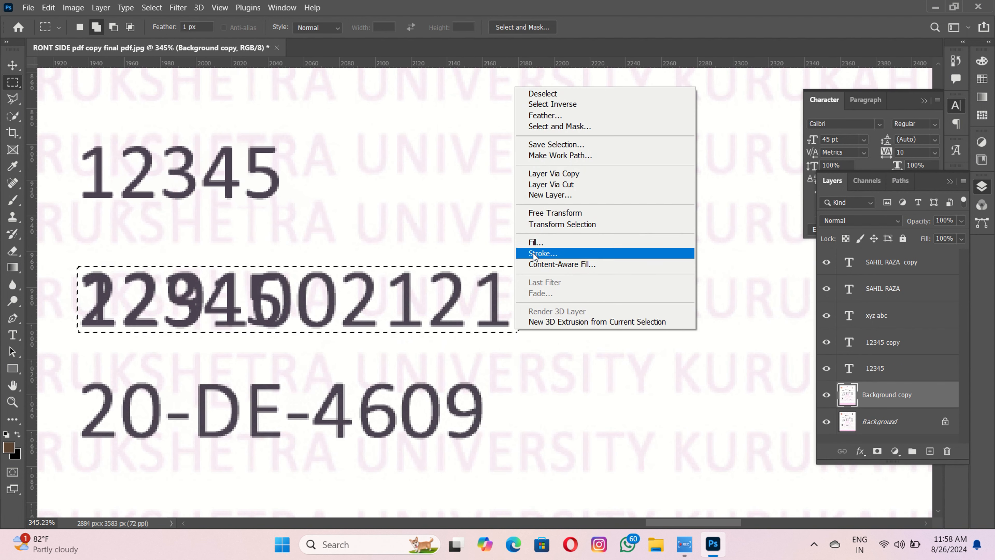
pyautogui.click(535, 242)
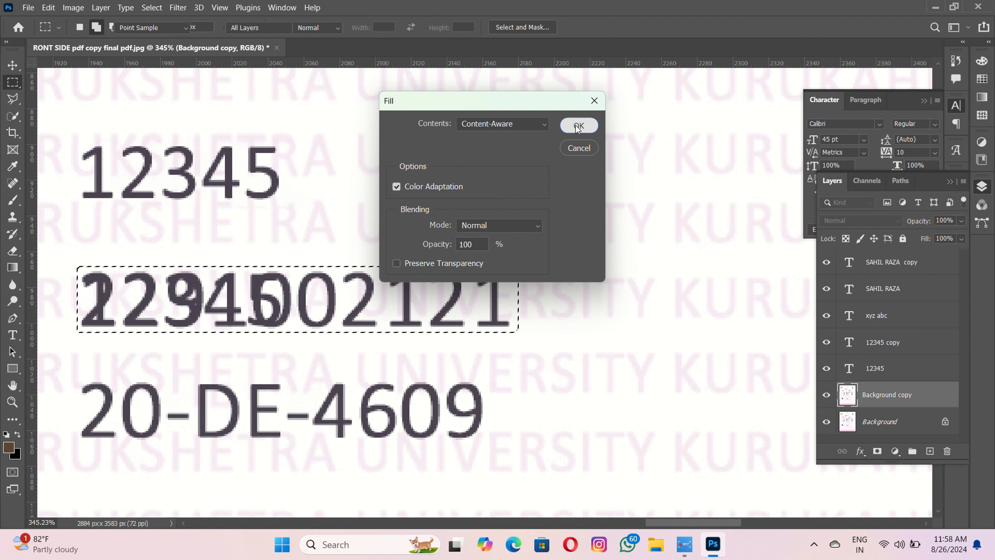
pyautogui.click(578, 126)
pyautogui.hotkey('ctrl', 'd')
# - Content-Aware Fill the leftover digit fragments after the roll number
pyautogui.scroll(2, 258, 324)
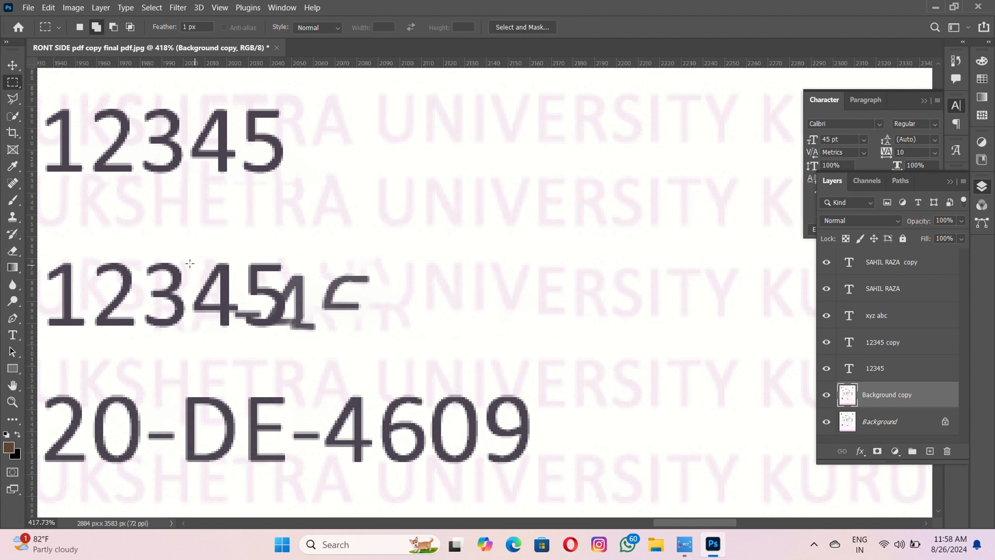
pyautogui.moveTo(187, 261); pyautogui.dragTo(391, 336)
pyautogui.rightClick(390, 336)
pyautogui.click(408, 244)
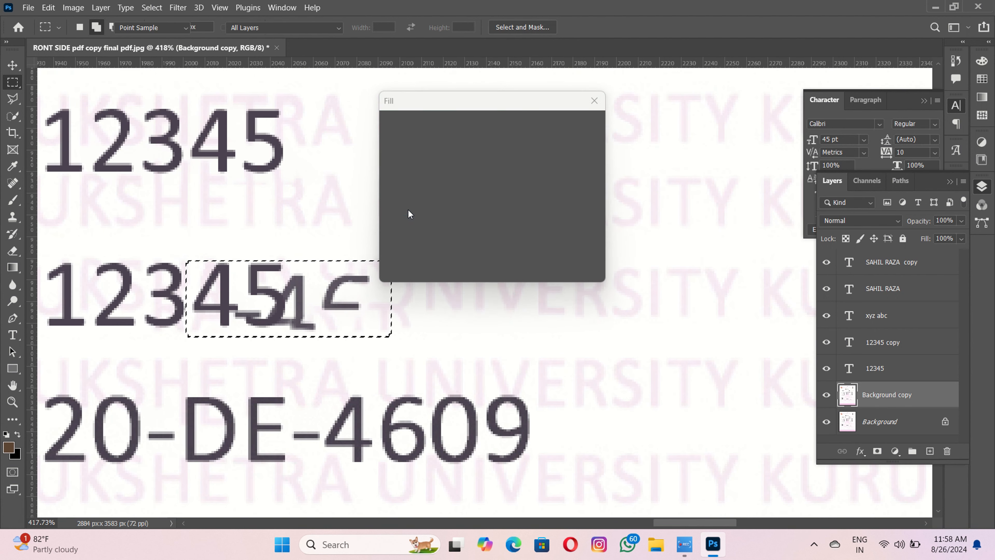
pyautogui.click(573, 127)
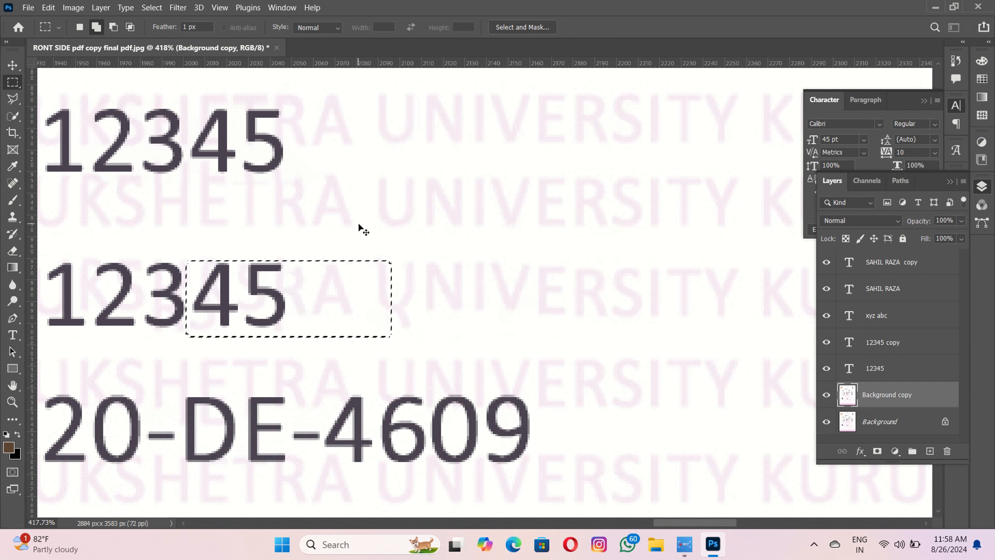
pyautogui.hotkey('ctrl', 'd')
pyautogui.scroll(-3, 357, 223)
# - Place a copy of the 12345 text on the registration number line
pyautogui.press('v')
pyautogui.click(296, 257)
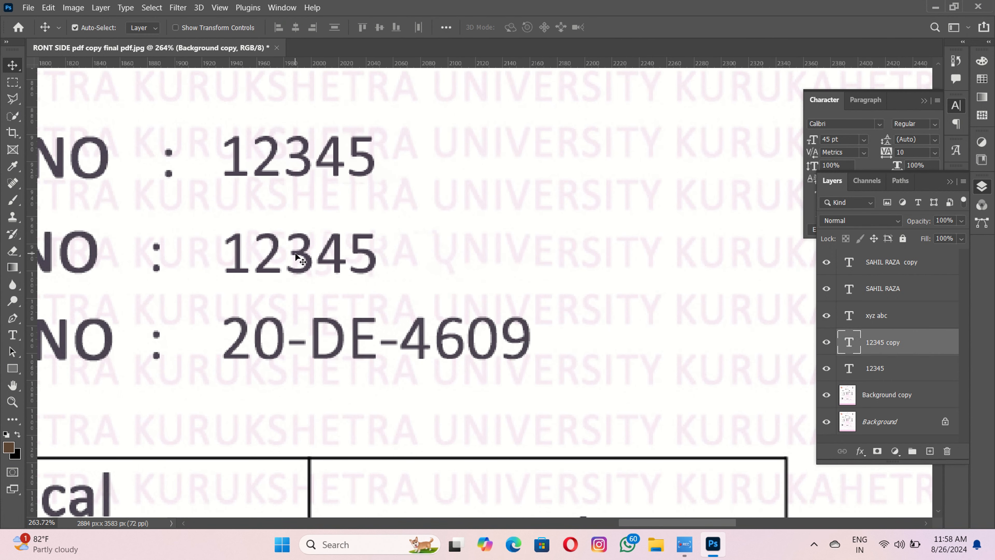
pyautogui.moveTo(297, 251); pyautogui.dragTo(294, 336)
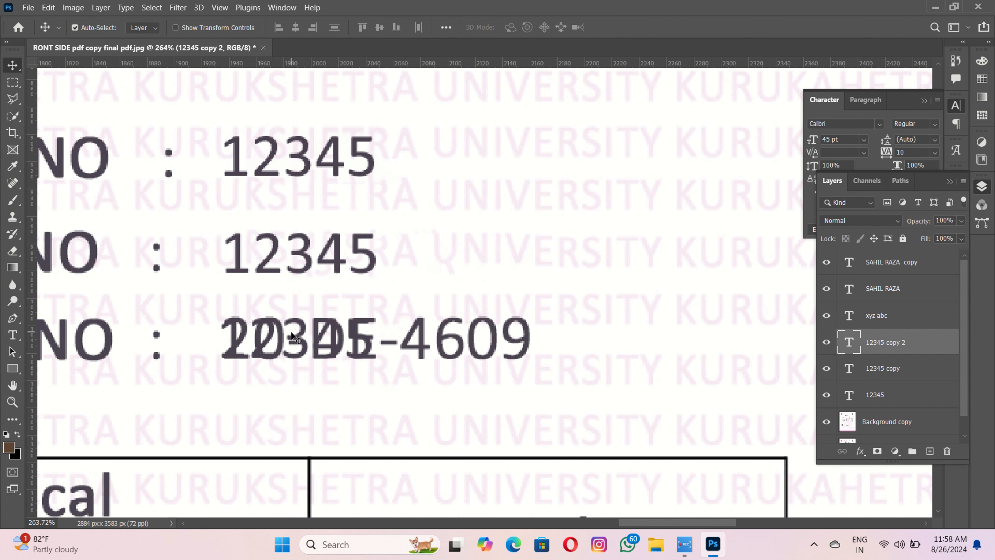
pyautogui.scroll(1, 294, 365)
# - Erase the old registration number digits on the Background copy with Content-Aware Fill
pyautogui.press('m')
pyautogui.moveTo(206, 305); pyautogui.dragTo(587, 362)
pyautogui.rightClick(587, 363)
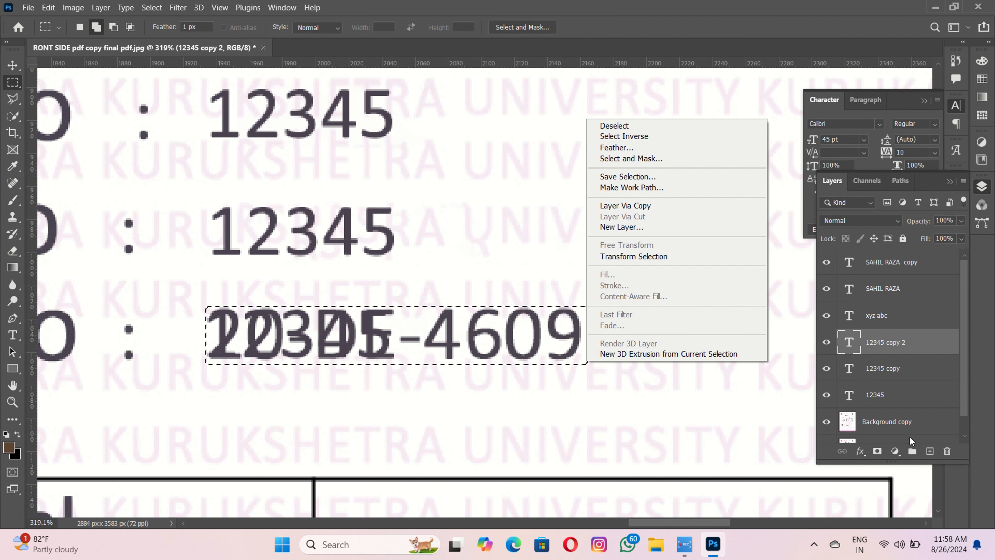
pyautogui.click(909, 436)
pyautogui.click(904, 430)
pyautogui.rightClick(433, 100)
pyautogui.click(468, 257)
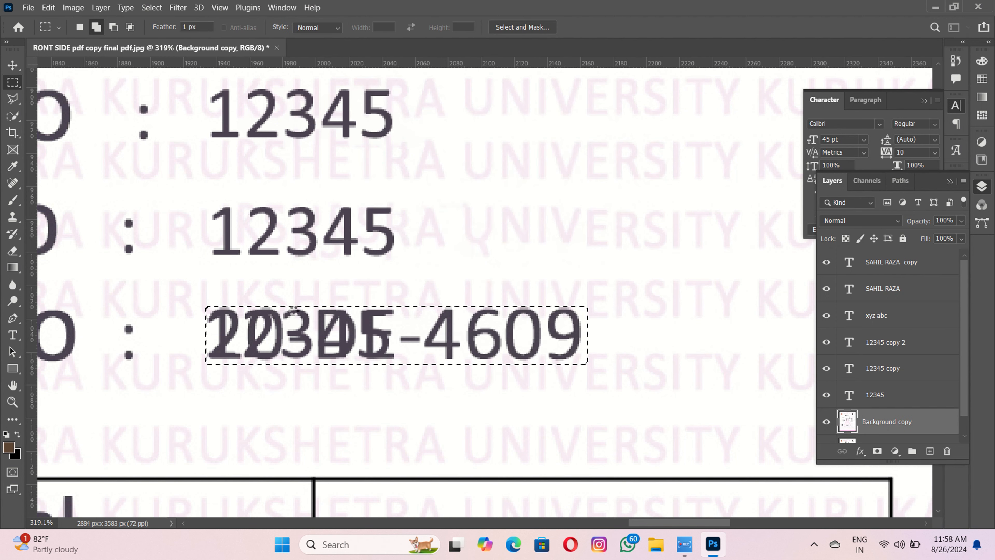
pyautogui.hotkey('ctrl', 'd')
pyautogui.scroll(-2, 293, 317)
pyautogui.press('v')
pyautogui.scroll(-3, 293, 317)
pyautogui.scroll(-2, 293, 317)
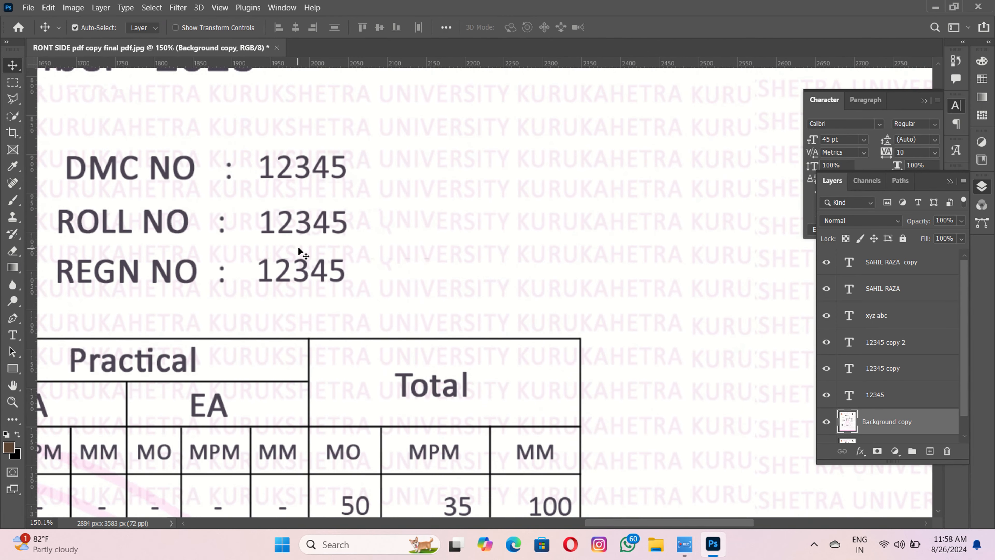
pyautogui.click(260, 222)
pyautogui.press('t')
pyautogui.click(347, 224)
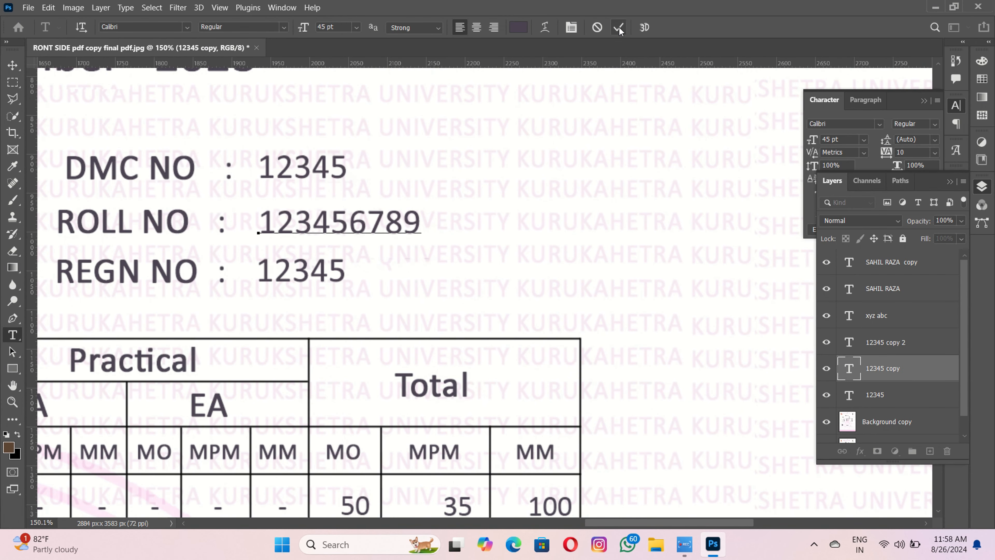
pyautogui.doubleClick(342, 271)
pyautogui.click(345, 272)
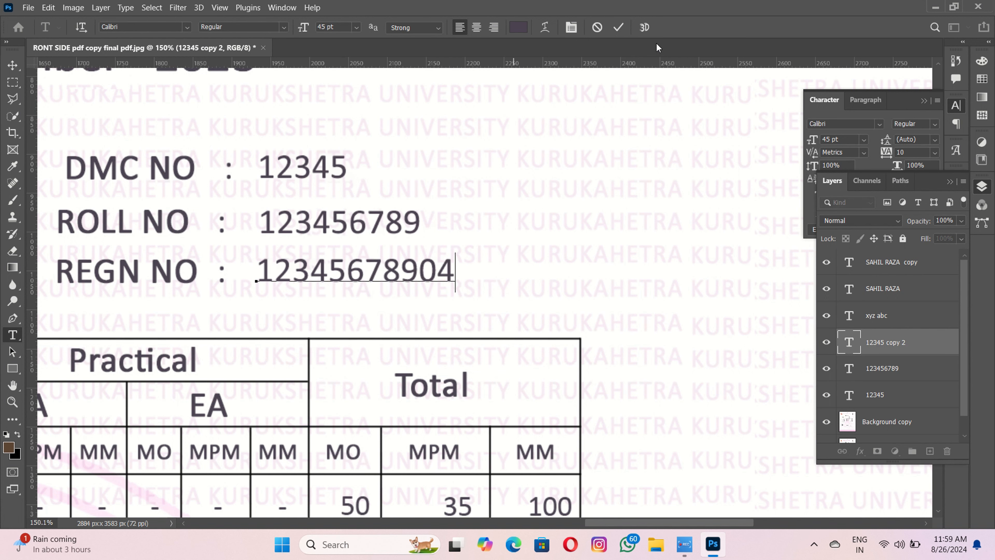
# - Commit the registration number edit and bring the marks table's theory columns into view
pyautogui.click(621, 29)
pyautogui.press('v')
pyautogui.scroll(-3, 442, 305)
pyautogui.moveTo(446, 302); pyautogui.dragTo(499, 190)
pyautogui.moveTo(458, 342); pyautogui.dragTo(450, 236)
pyautogui.scroll(2, 453, 284)
pyautogui.scroll(5, 406, 235)
pyautogui.scroll(-5, 407, 237)
pyautogui.moveTo(429, 280); pyautogui.dragTo(422, 245)
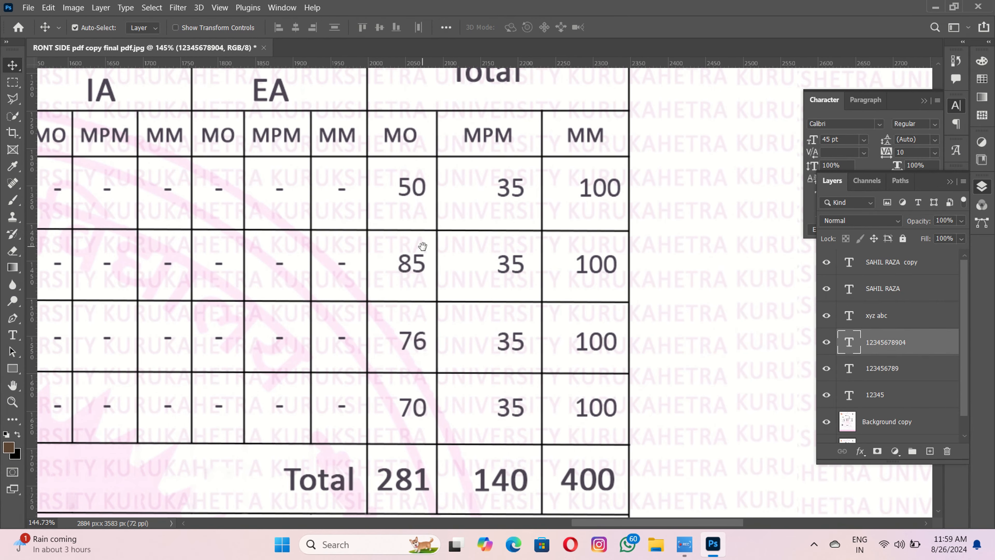
pyautogui.scroll(-2, 422, 246)
pyautogui.moveTo(104, 260); pyautogui.dragTo(529, 240)
pyautogui.scroll(6, 355, 231)
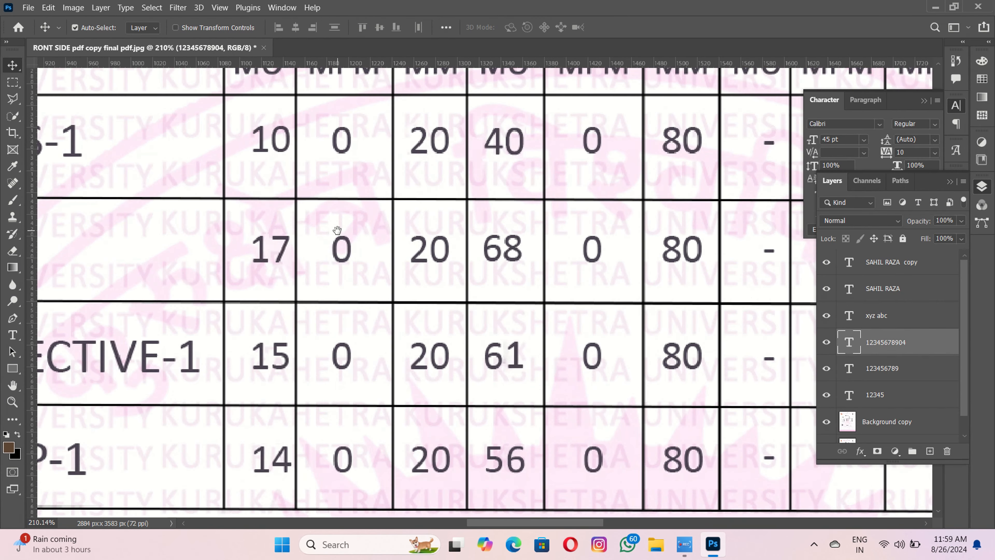
pyautogui.moveTo(392, 184); pyautogui.dragTo(396, 113)
pyautogui.scroll(3, 281, 247)
# - Create a new text layer reading 17 over the marks table
pyautogui.press('t')
pyautogui.click(235, 265)
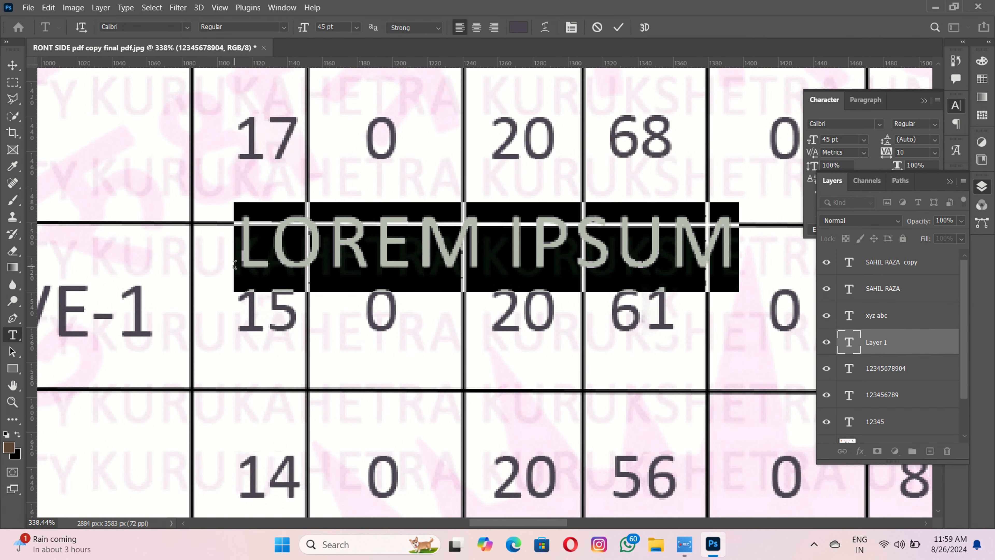
pyautogui.press('BackSpace')
pyautogui.write('17')
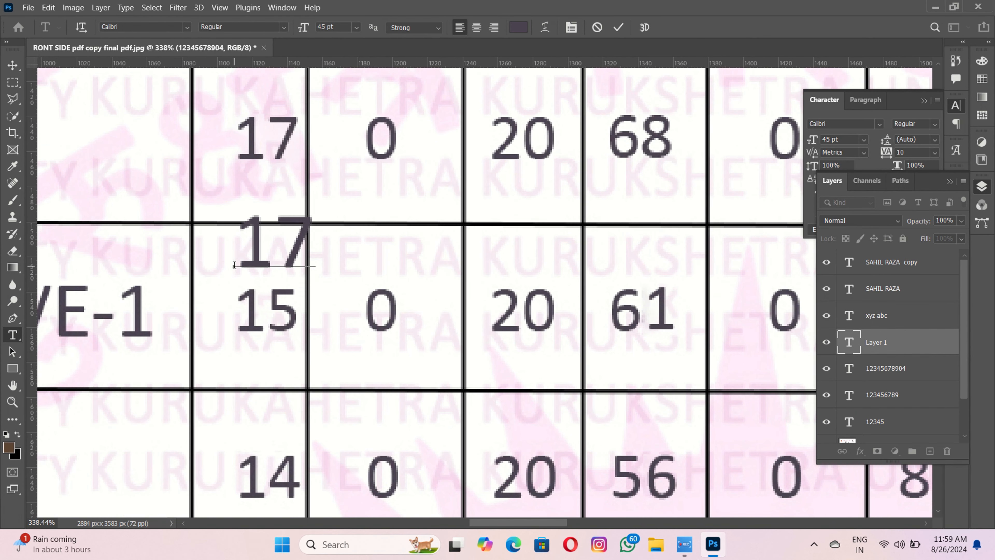
pyautogui.click(618, 28)
pyautogui.scroll(2, 370, 186)
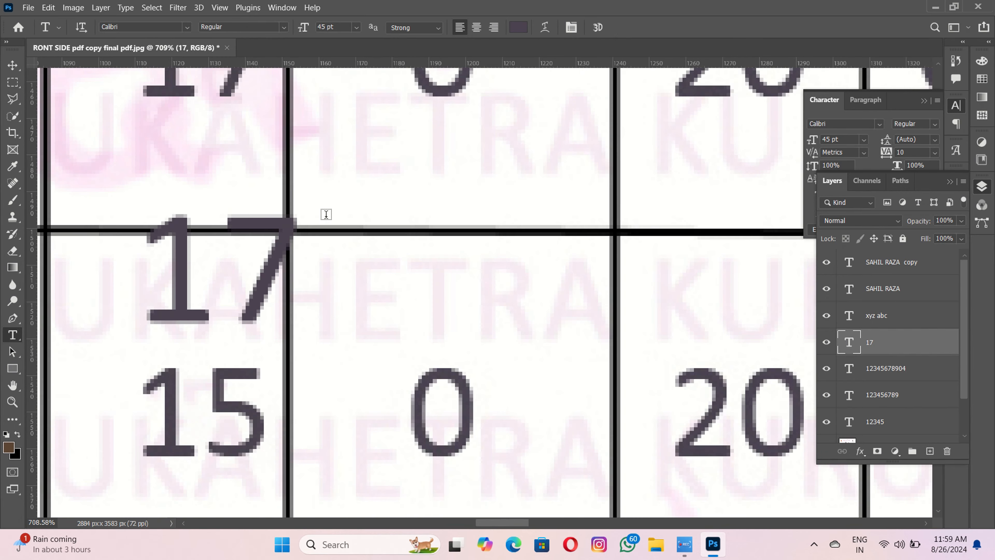
pyautogui.press('g')
# - Resize the 17 to 38 pt and place it exactly over the PUNJABI ELECTIVE-1 row's 15
pyautogui.press('v')
pyautogui.moveTo(281, 259); pyautogui.dragTo(240, 295)
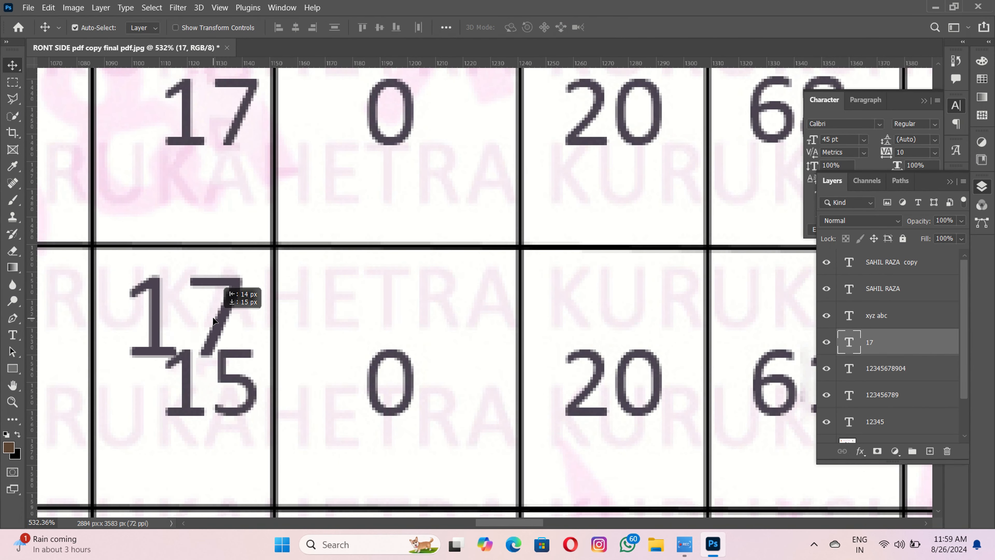
pyautogui.click(842, 140)
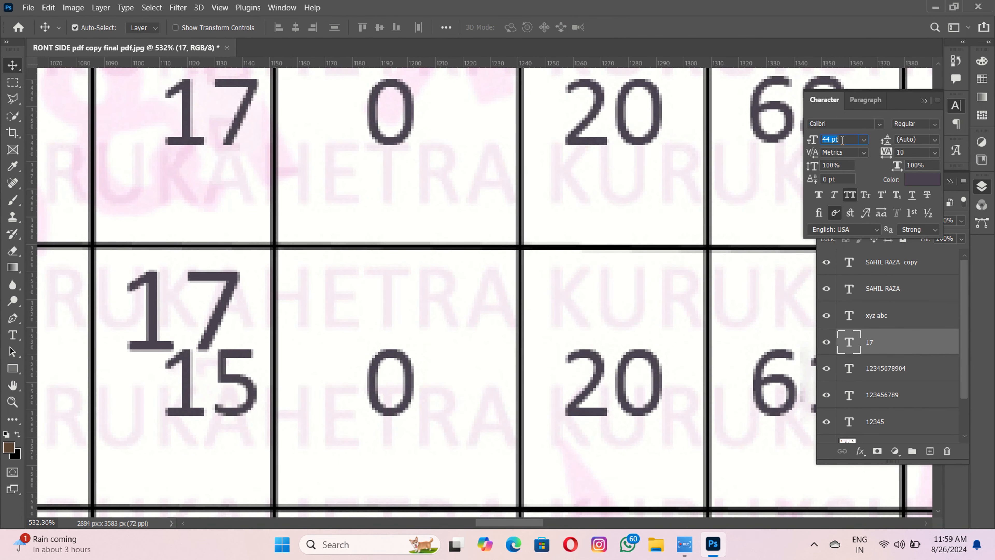
pyautogui.press('Return')
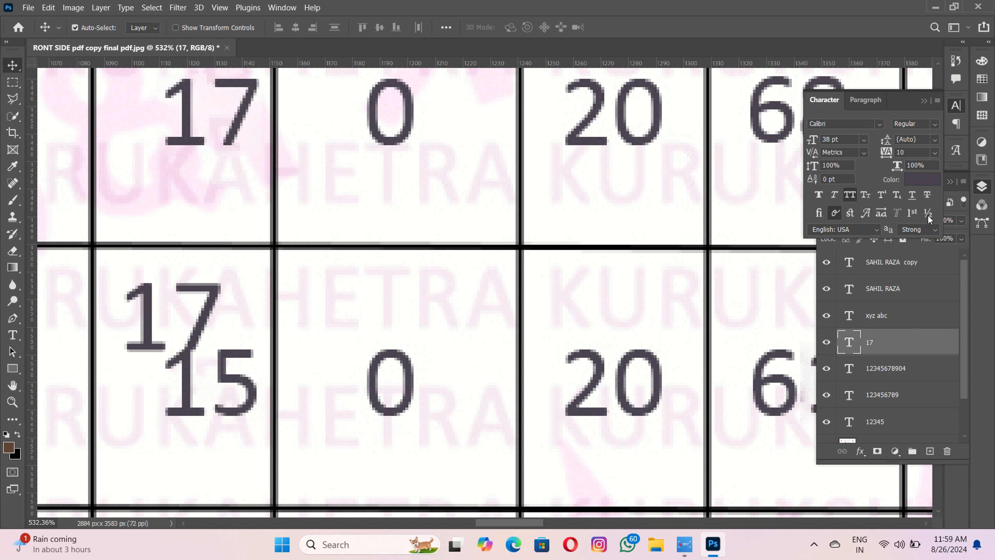
pyautogui.moveTo(149, 323); pyautogui.dragTo(191, 388)
# - Erase the original 15 on the Background copy layer with Content-Aware Fill
pyautogui.click(197, 430)
pyautogui.press('m')
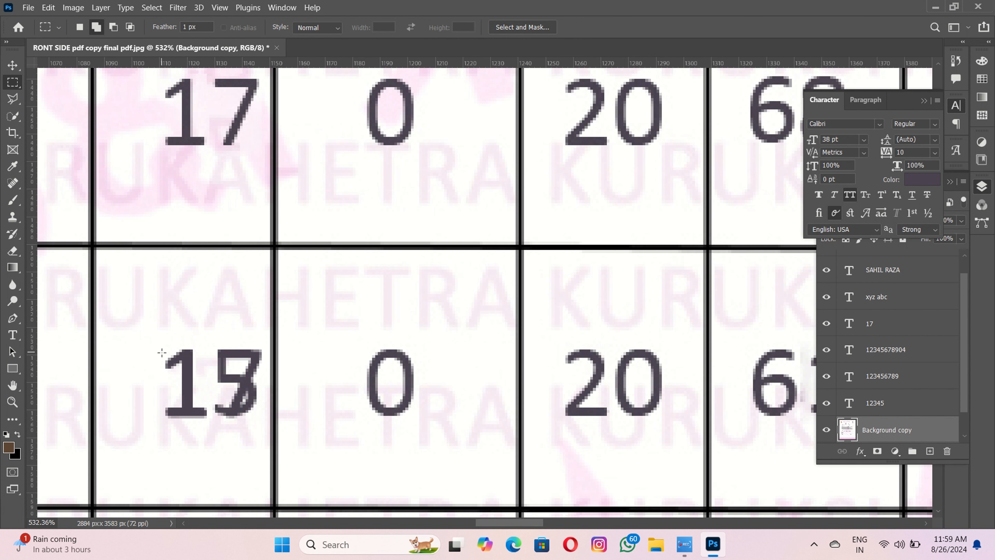
pyautogui.moveTo(229, 415); pyautogui.dragTo(262, 425)
pyautogui.rightClick(250, 414)
pyautogui.click(282, 326)
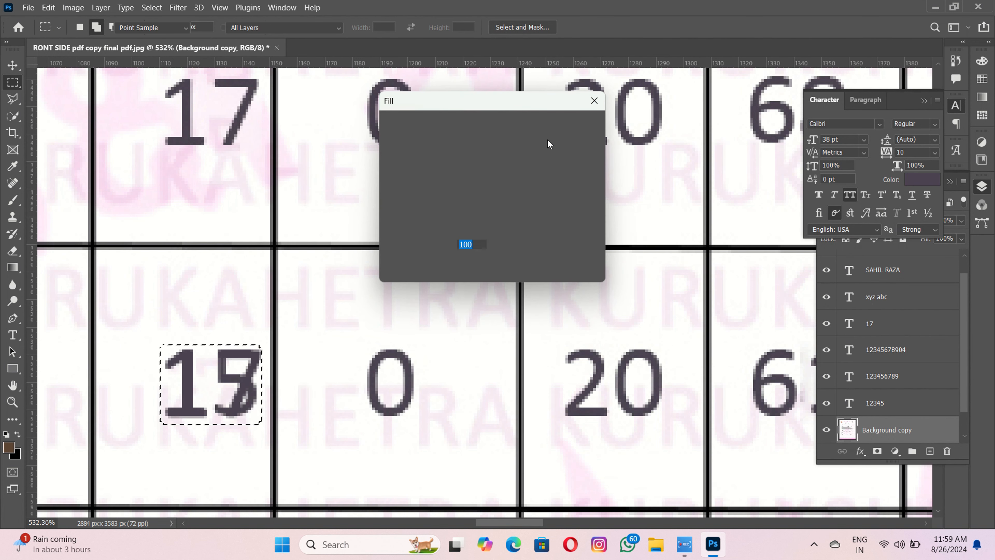
pyautogui.press('Return')
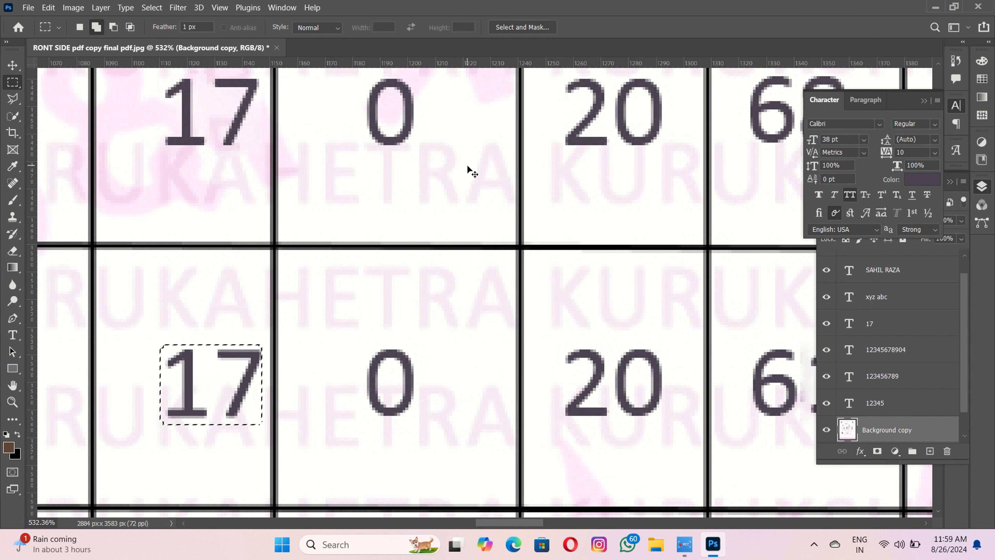
pyautogui.scroll(-3, 467, 164)
pyautogui.hotkey('ctrl', 'd')
# - Create a new text layer reading 20 beside the ENGLISH-1 row's 17
pyautogui.press('v')
pyautogui.moveTo(349, 237); pyautogui.dragTo(368, 274)
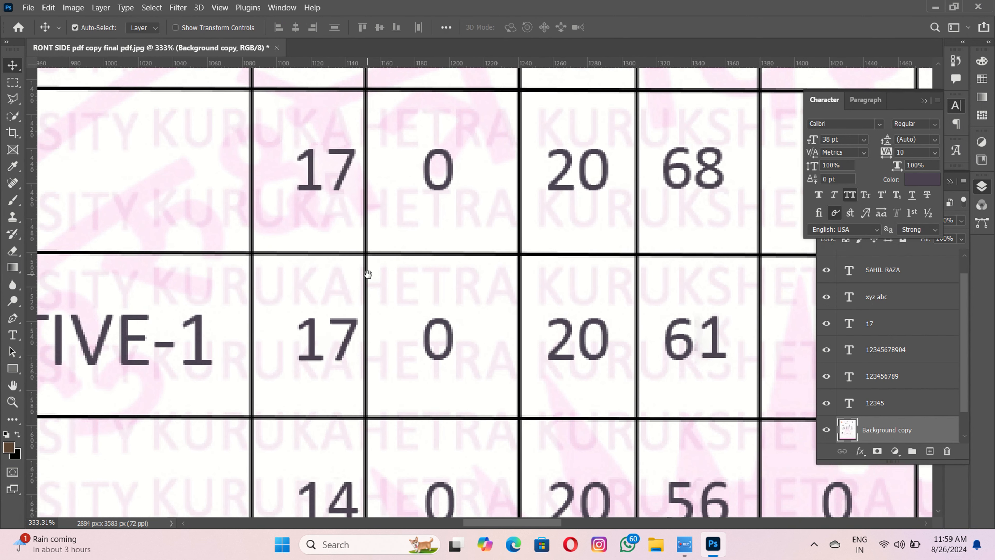
pyautogui.press('t')
pyautogui.click(319, 209)
pyautogui.press('BackSpace')
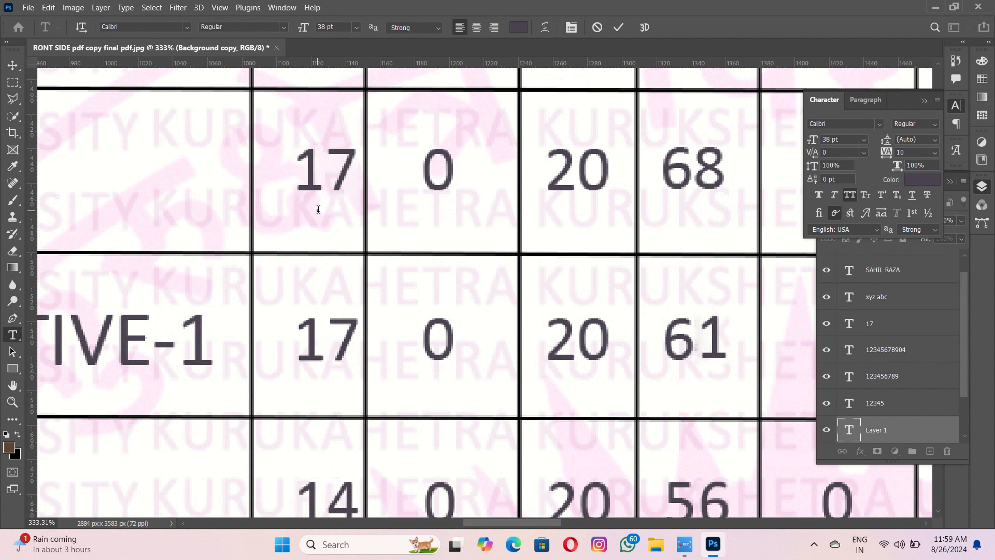
pyautogui.write('20')
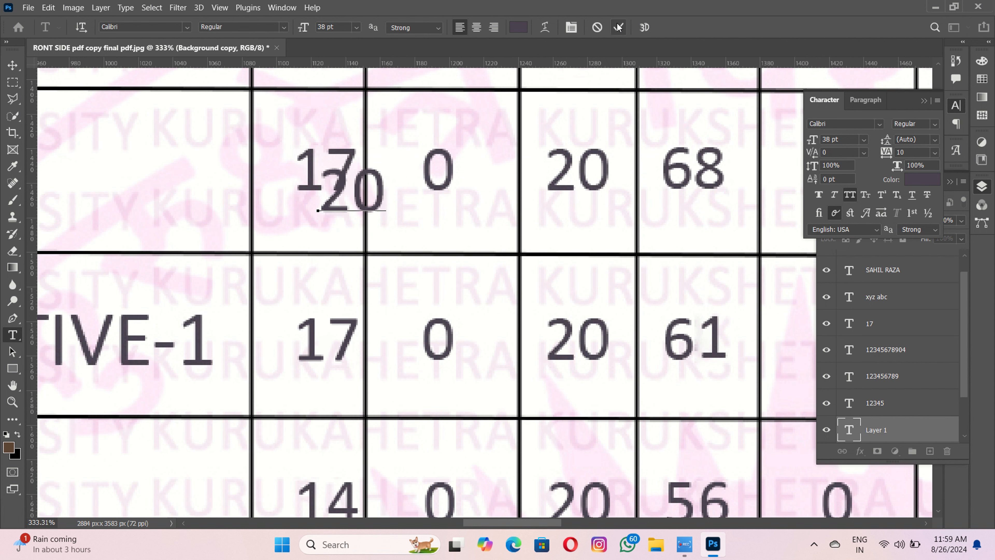
pyautogui.click(618, 26)
# - Move the 20 text over the 17 in the ENGLISH-1 marks cell
pyautogui.press('v')
pyautogui.scroll(3, 297, 202)
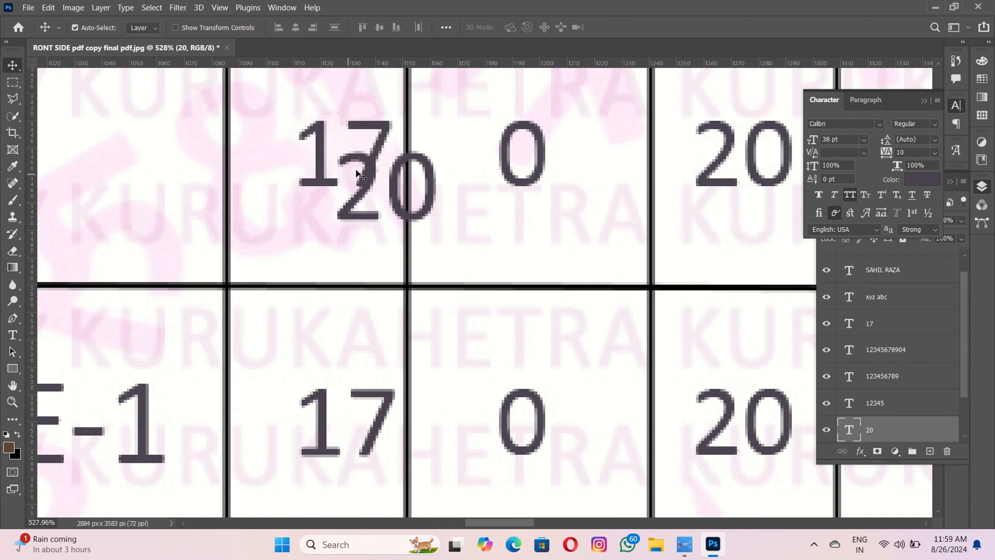
pyautogui.moveTo(386, 187); pyautogui.dragTo(342, 153)
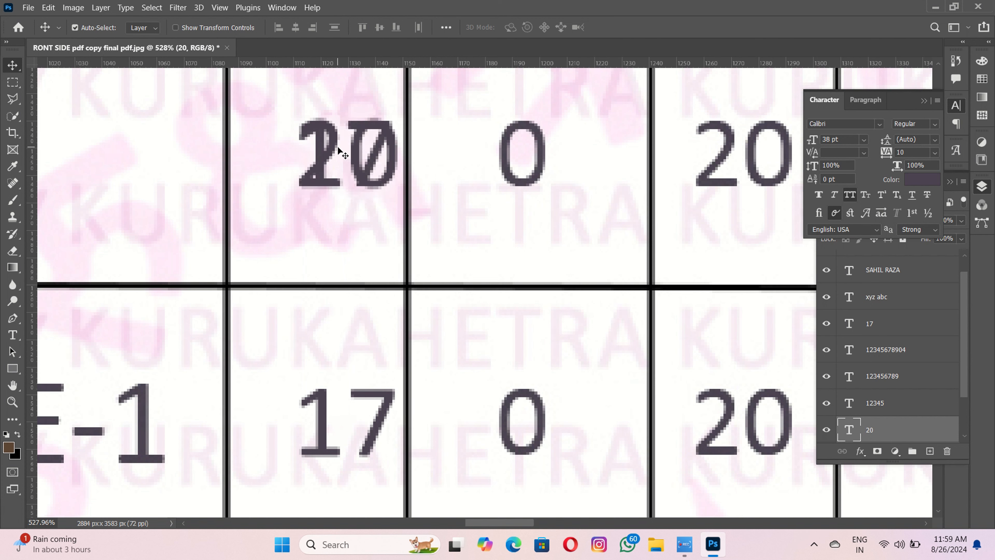
# - Erase the original 17 on the Background copy layer with Content-Aware Fill
pyautogui.click(349, 214)
pyautogui.press('m')
pyautogui.moveTo(288, 118); pyautogui.dragTo(397, 197)
pyautogui.rightClick(396, 195)
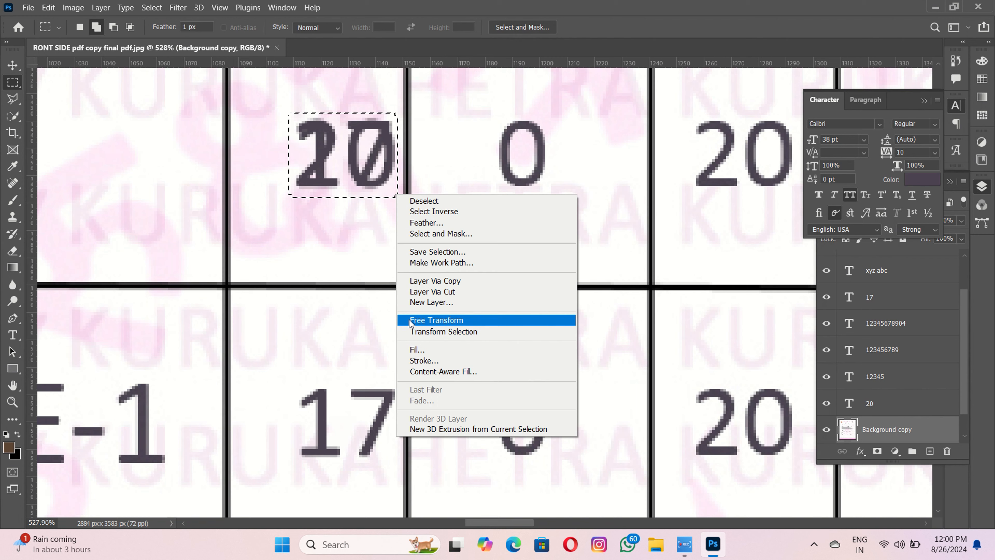
pyautogui.click(417, 349)
pyautogui.click(579, 126)
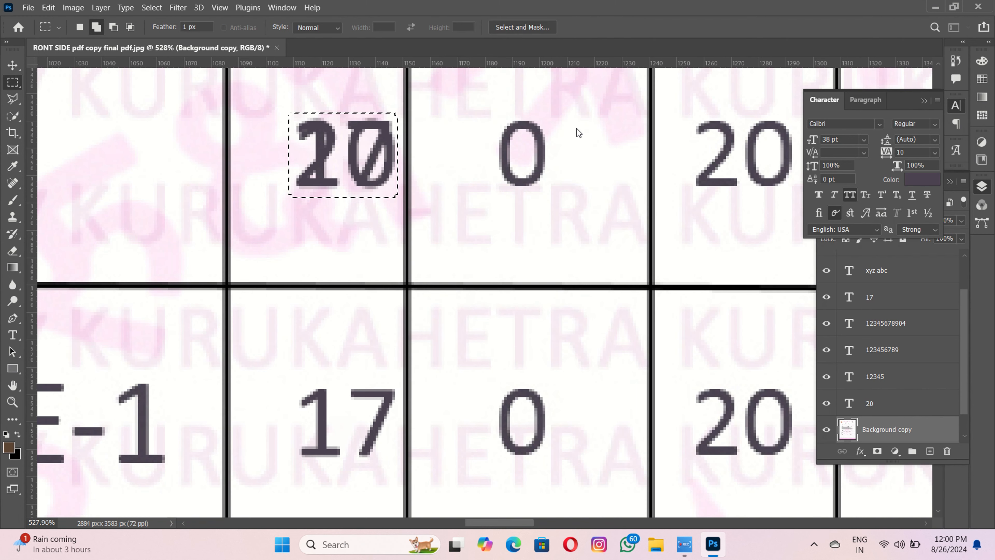
pyautogui.hotkey('ctrl', 'd')
pyautogui.press('v')
pyautogui.scroll(-5, 399, 178)
# - Create a new text layer reading 85 just under the MO column's 50
pyautogui.moveTo(399, 179); pyautogui.dragTo(382, 158)
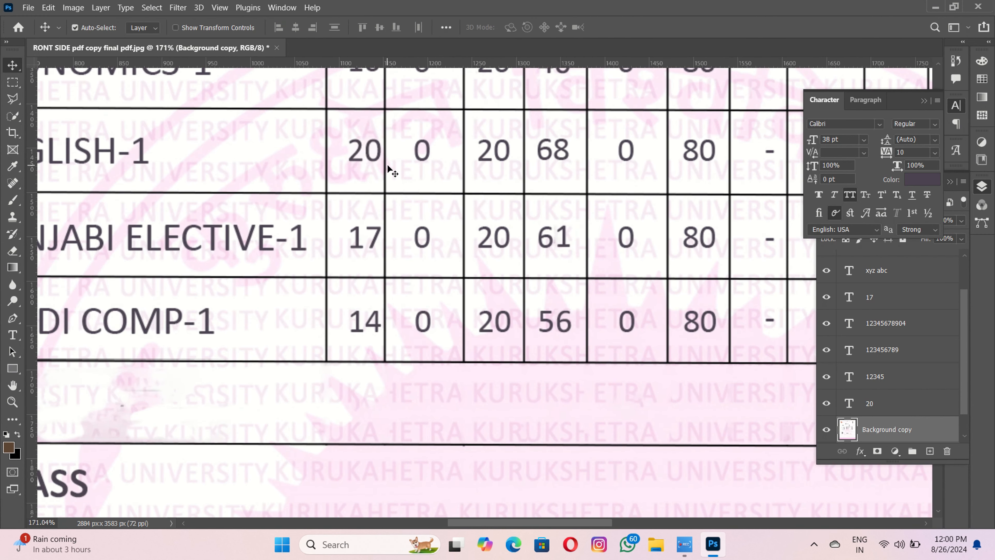
pyautogui.scroll(-1, 383, 161)
pyautogui.moveTo(437, 177); pyautogui.dragTo(157, 231)
pyautogui.moveTo(521, 242); pyautogui.dragTo(169, 292)
pyautogui.scroll(2, 466, 208)
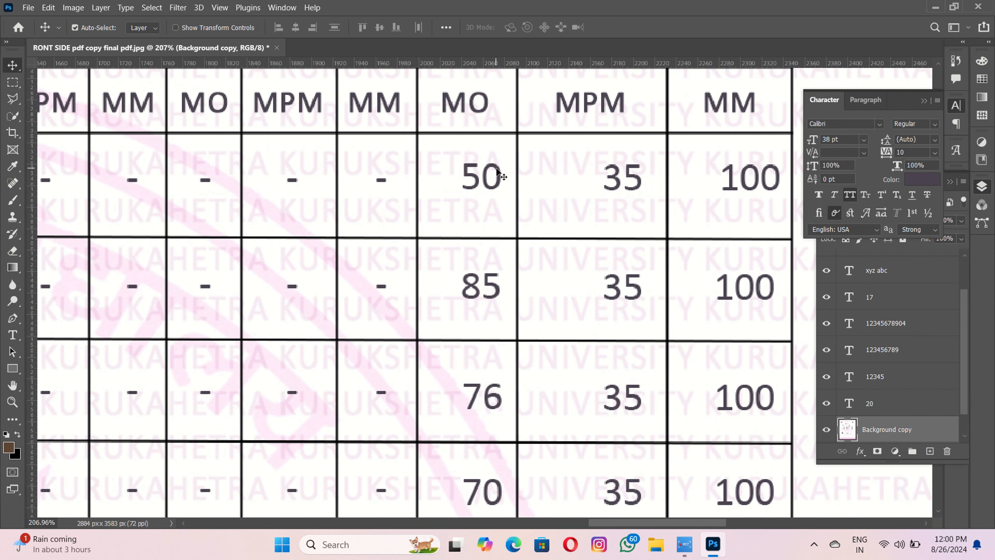
pyautogui.press('t')
pyautogui.scroll(2, 465, 229)
pyautogui.click(465, 233)
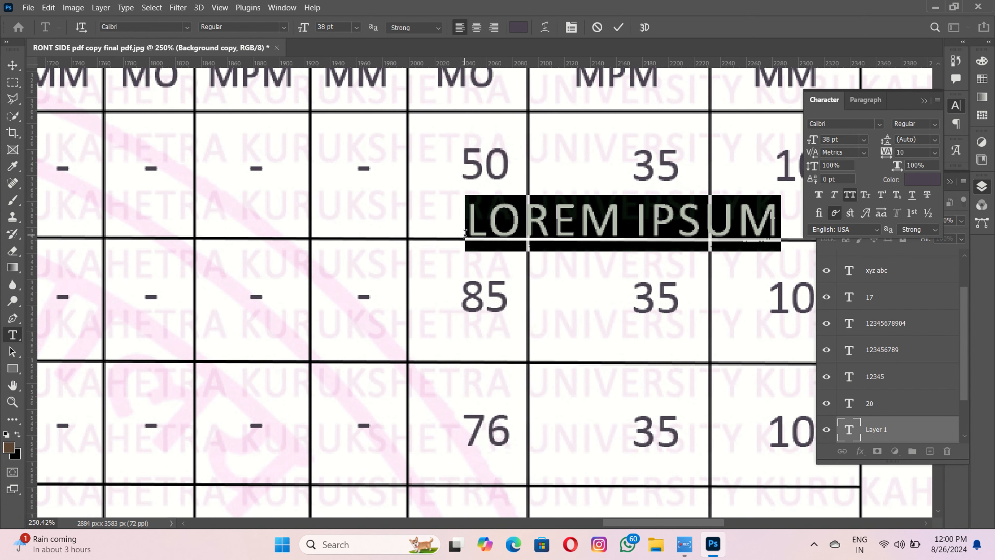
pyautogui.press('BackSpace')
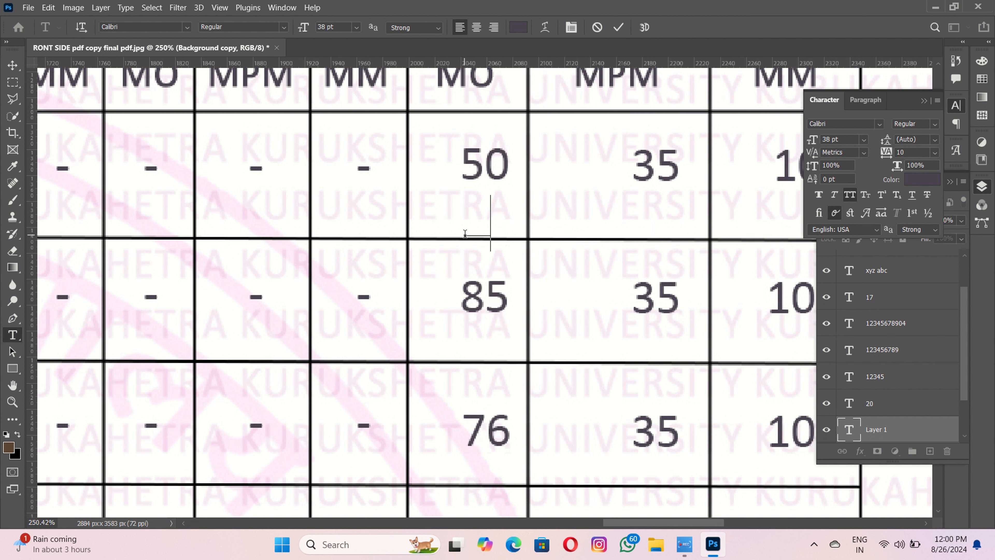
pyautogui.click(615, 27)
# - Move the 85 over the 50 and nudge it into alignment
pyautogui.press('v')
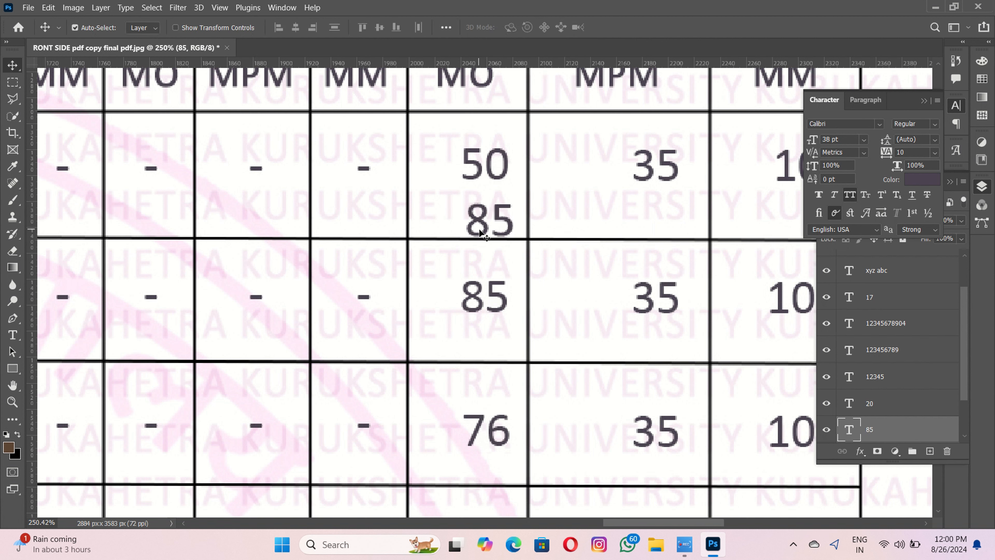
pyautogui.moveTo(477, 226); pyautogui.dragTo(472, 168)
pyautogui.scroll(4, 473, 168)
pyautogui.press('Left')
pyautogui.press('Left')
pyautogui.press('Right')
pyautogui.press('Right')
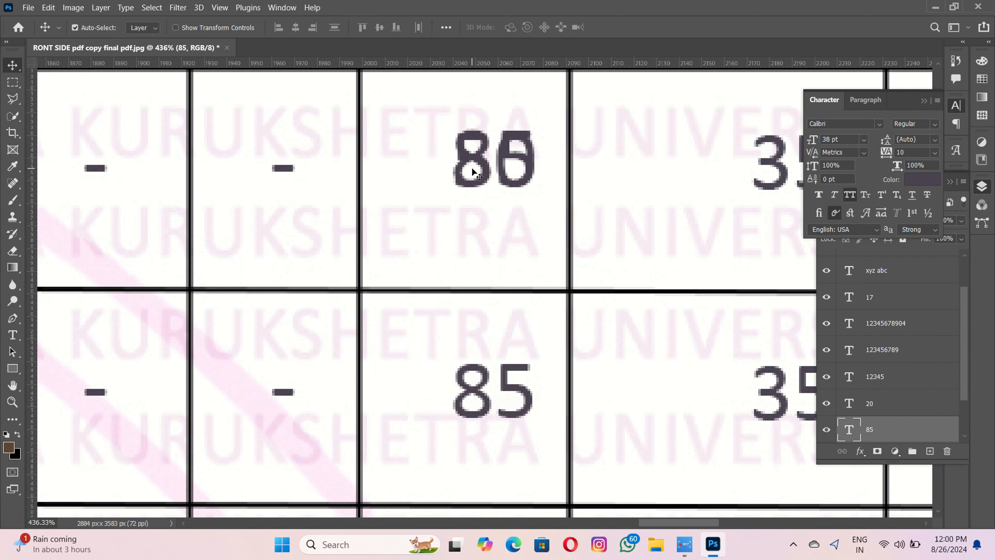
pyautogui.press('Down')
pyautogui.press('Down')
# - Erase the original 50 on the Background copy layer with Content-Aware Fill
pyautogui.click(482, 200)
pyautogui.scroll(2, 482, 201)
pyautogui.press('m')
pyautogui.moveTo(441, 111); pyautogui.dragTo(544, 190)
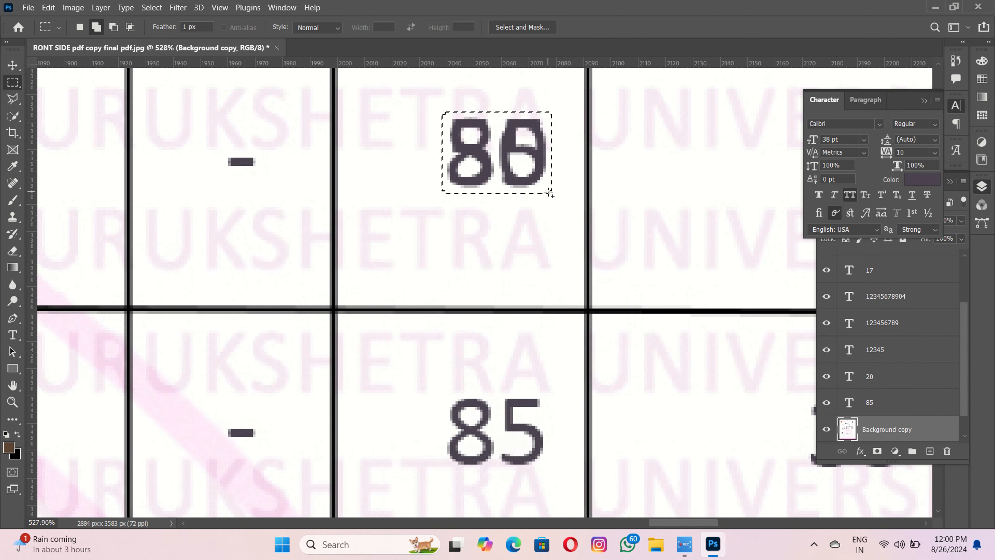
pyautogui.rightClick(545, 190)
pyautogui.click(560, 345)
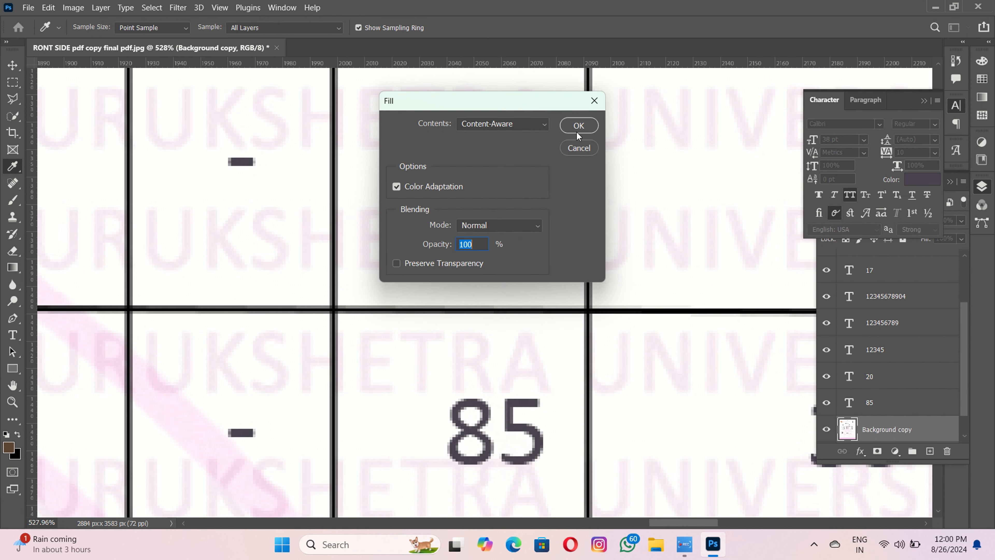
pyautogui.click(576, 131)
pyautogui.click(478, 212)
pyautogui.scroll(-5, 479, 212)
pyautogui.press('v')
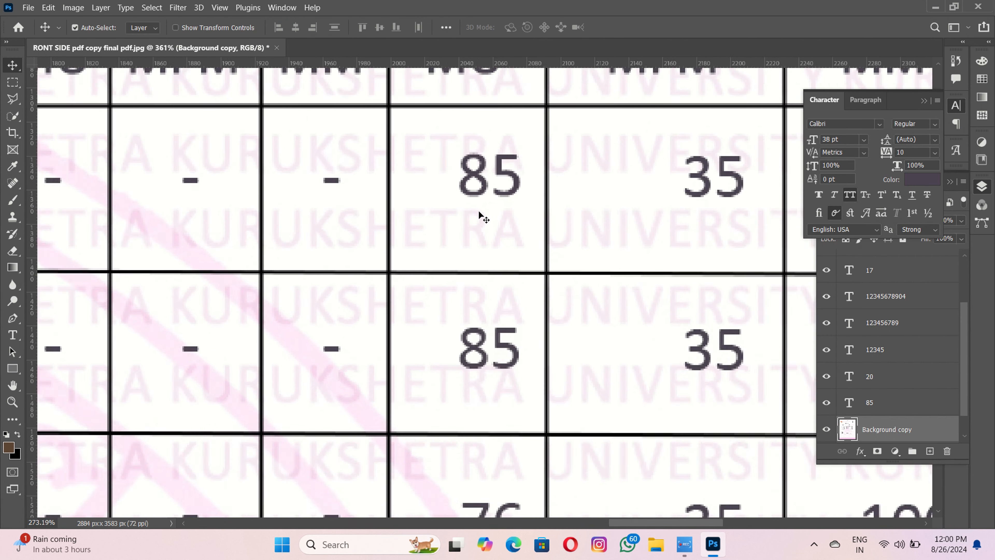
pyautogui.scroll(-8, 496, 367)
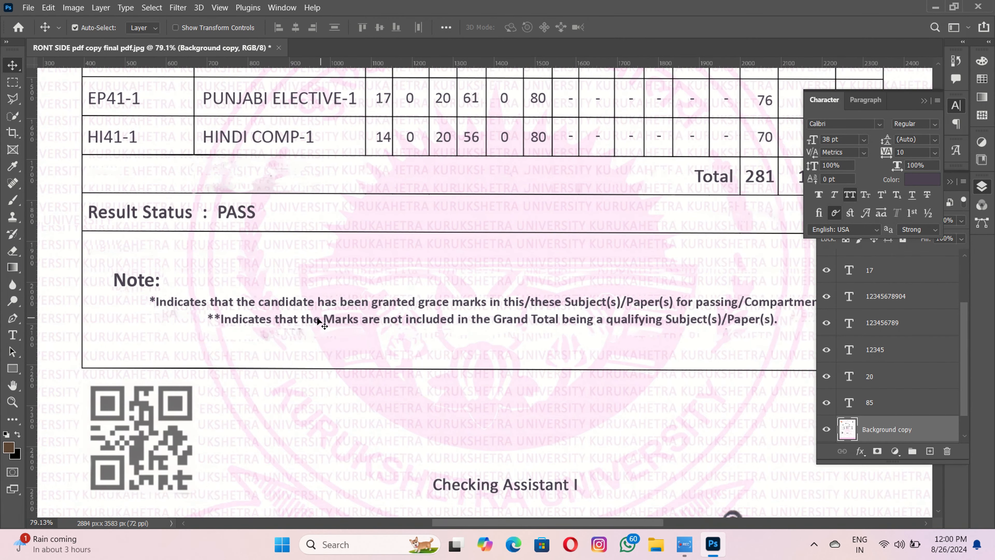
pyautogui.scroll(3, 316, 323)
pyautogui.scroll(-4, 315, 323)
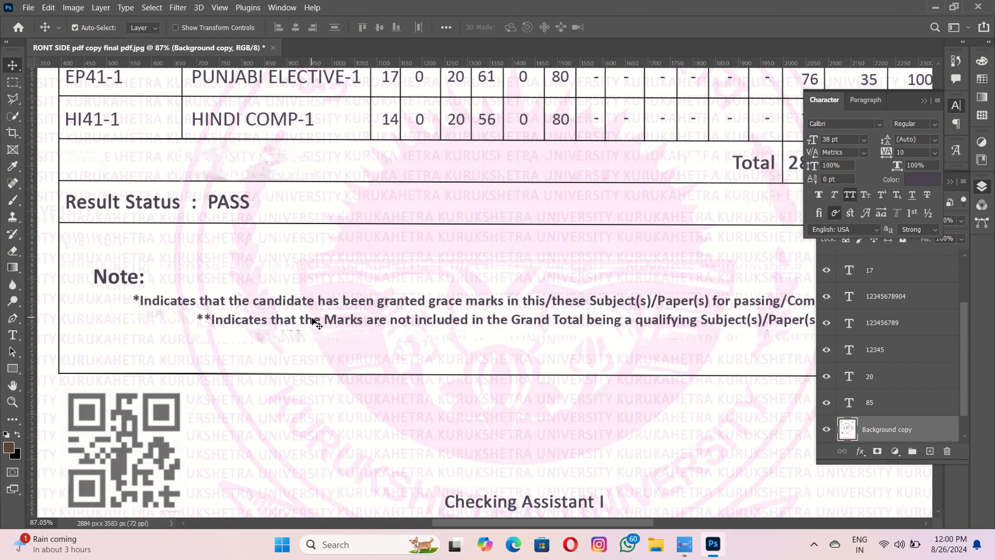
pyautogui.scroll(2, 483, 265)
pyautogui.scroll(-1, 544, 206)
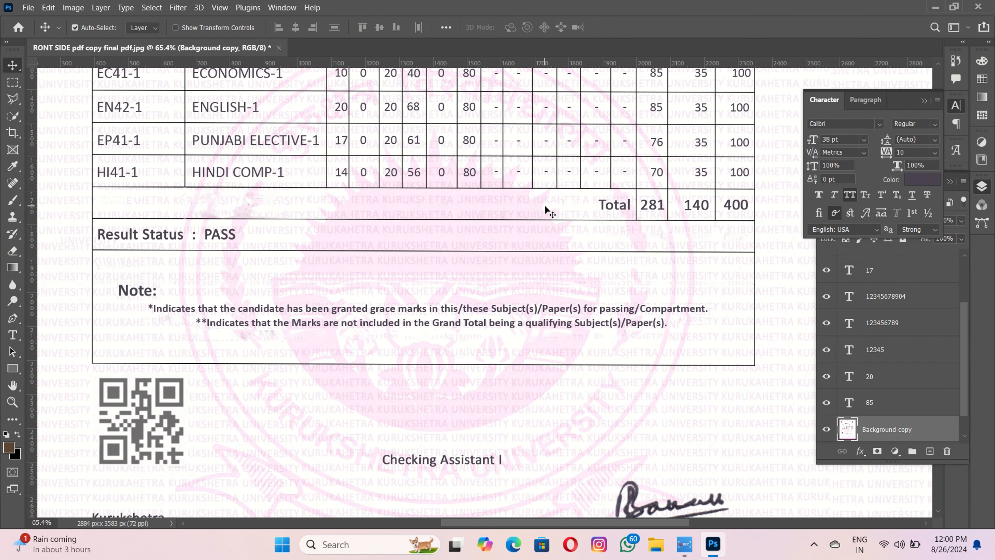